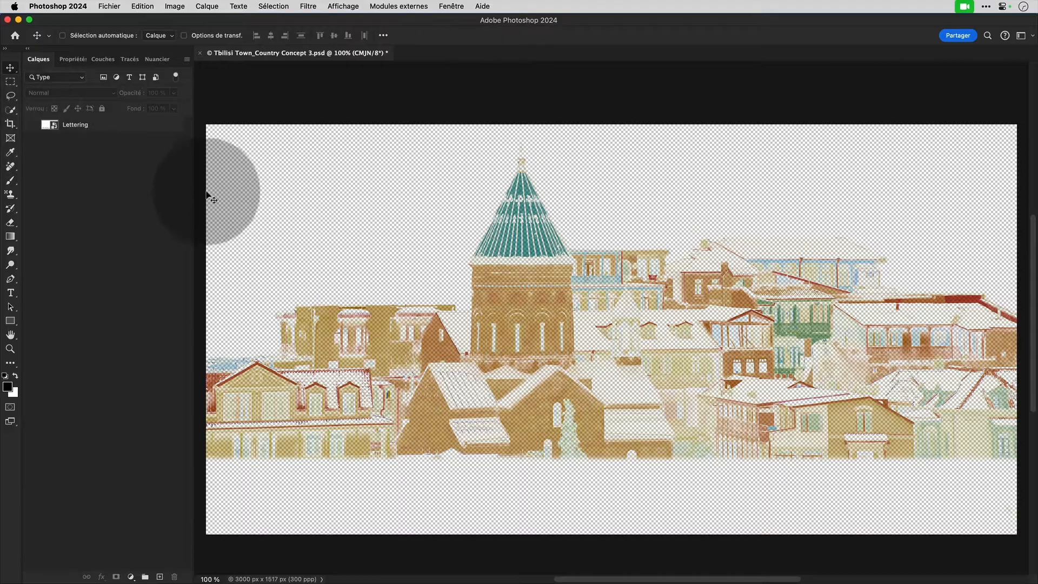
- Show the Lettering layer and open its smart object to examine the contents of the Abbey Green copy group
{"action": "left_click", "coordinate": [33, 126]}
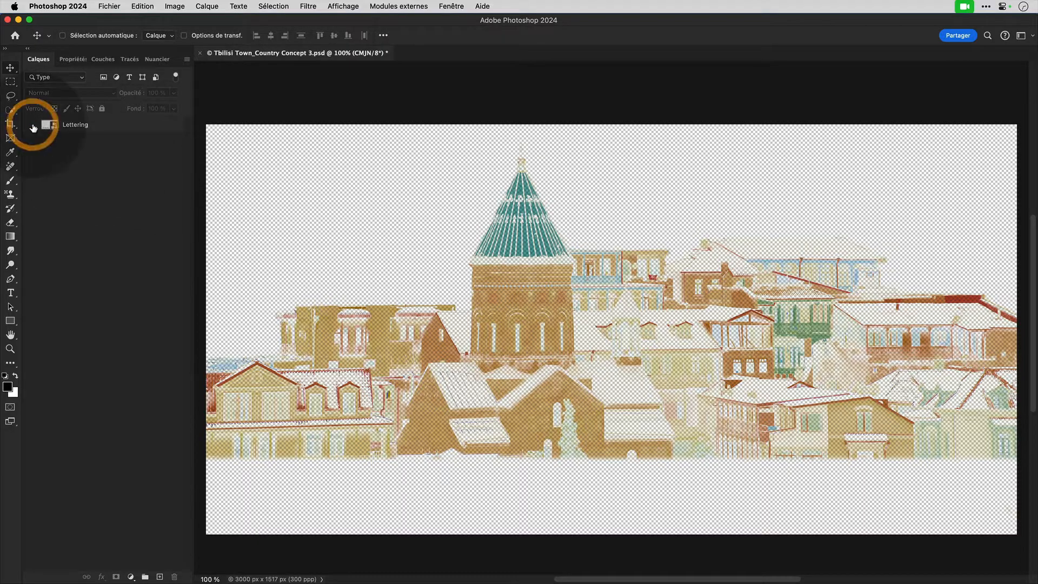
{"action": "double_click", "coordinate": [53, 126]}
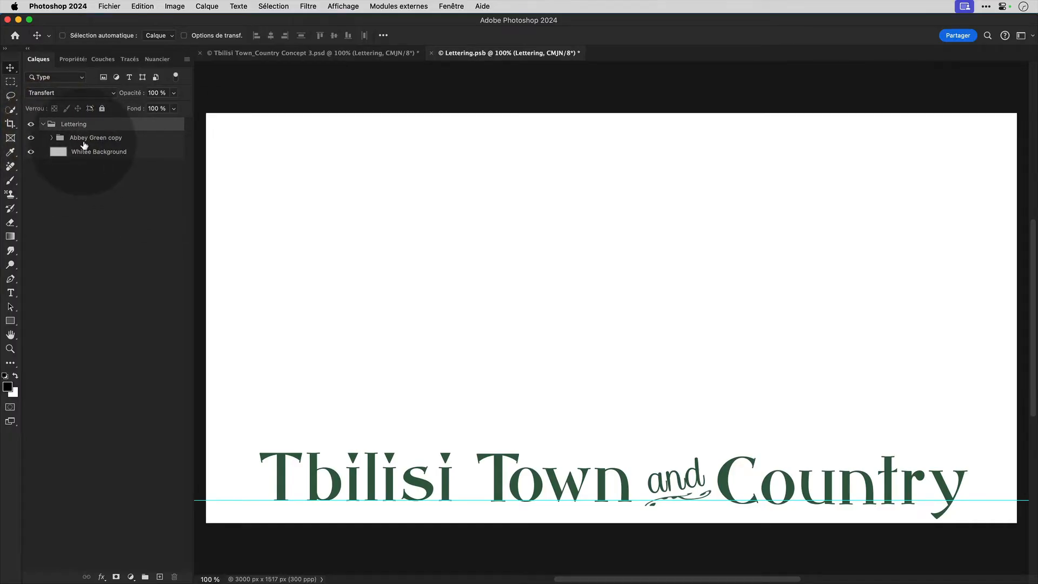
{"action": "left_click", "coordinate": [51, 138]}
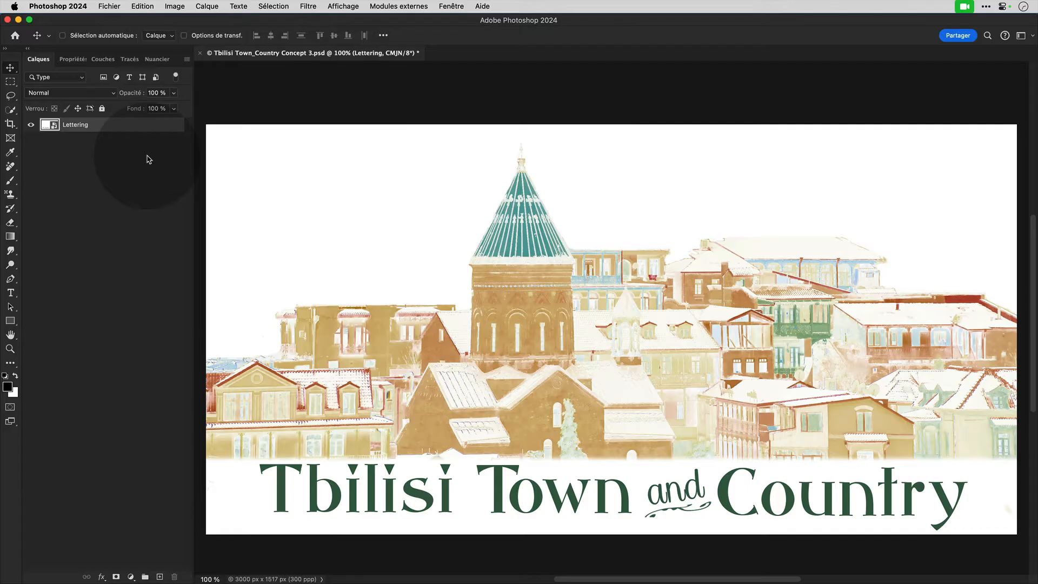
- Check the colour mode and bit depth of the Tbilisi Town_Country document
{"action": "left_click", "coordinate": [176, 7]}
{"action": "mouse_move", "coordinate": [171, 21]}
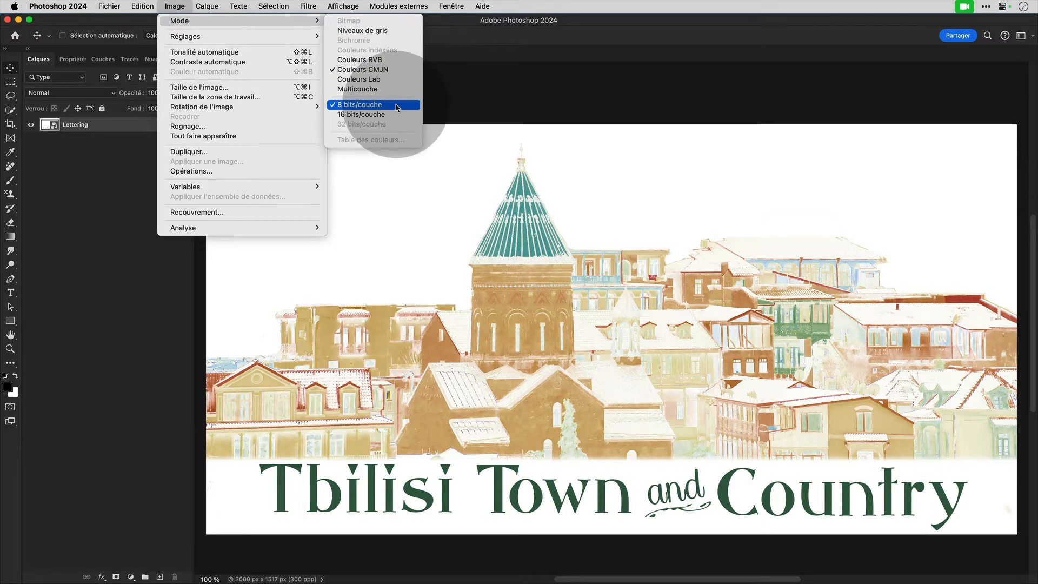
{"action": "left_click", "coordinate": [107, 170]}
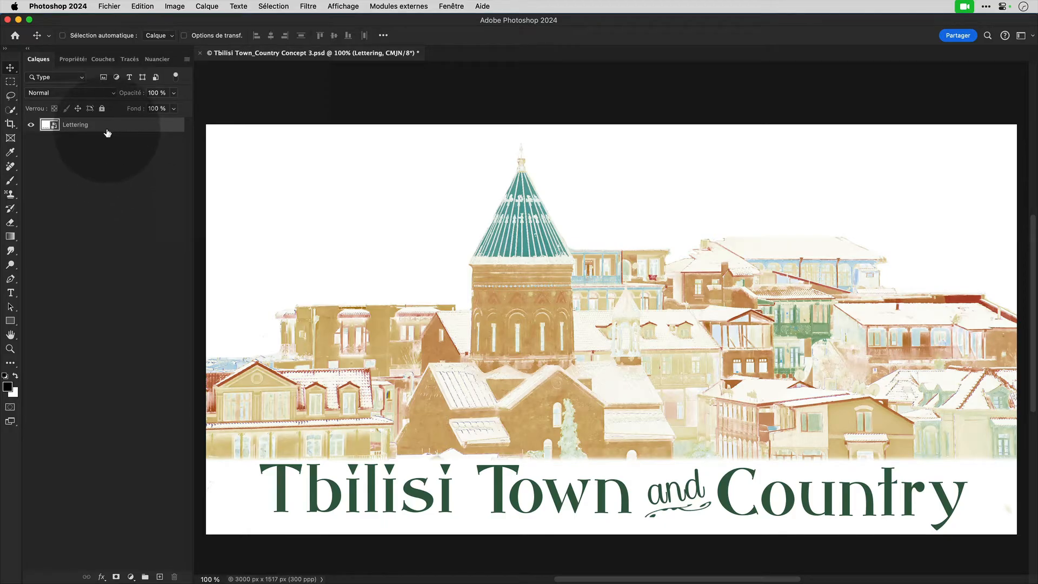
- Examine the document's channels by toggling the visibility of the CMYK channels, and of the additional Yellow, Cyan, Magenta and Black channels
{"action": "left_click", "coordinate": [104, 62]}
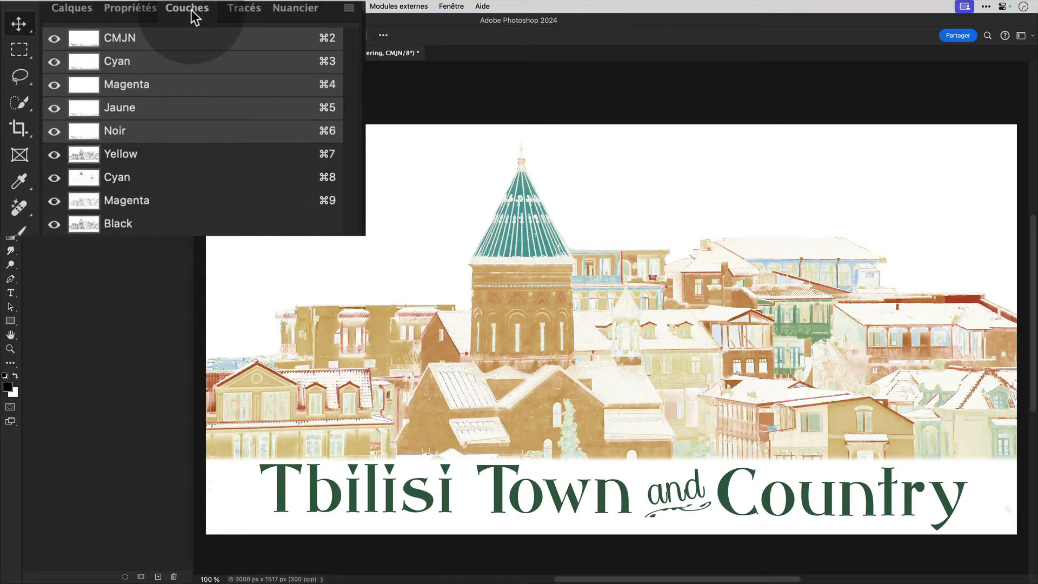
{"action": "left_click", "coordinate": [145, 37]}
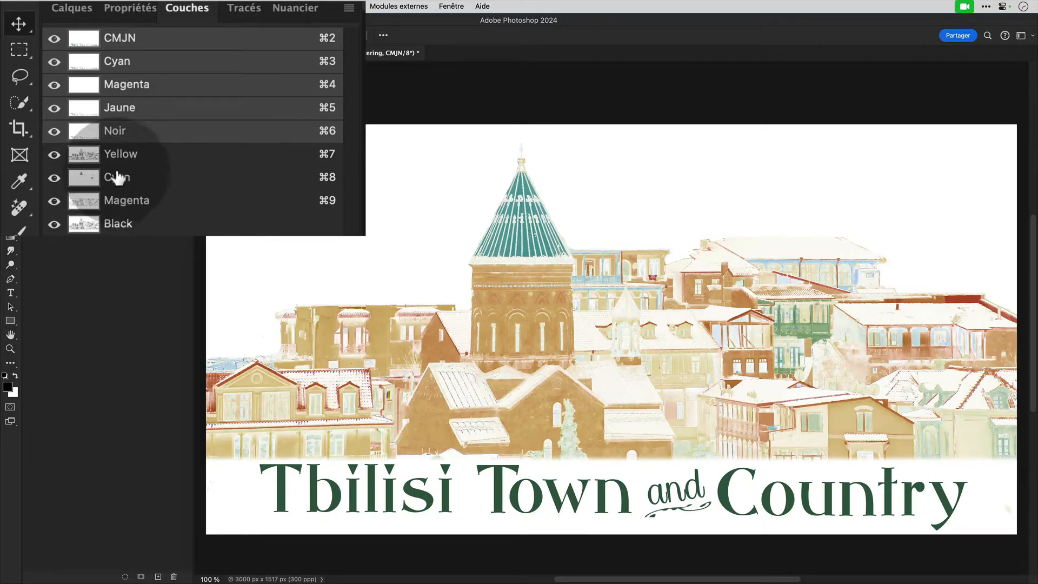
{"action": "left_click_drag", "start_coordinate": [54, 132], "coordinate": [51, 60]}
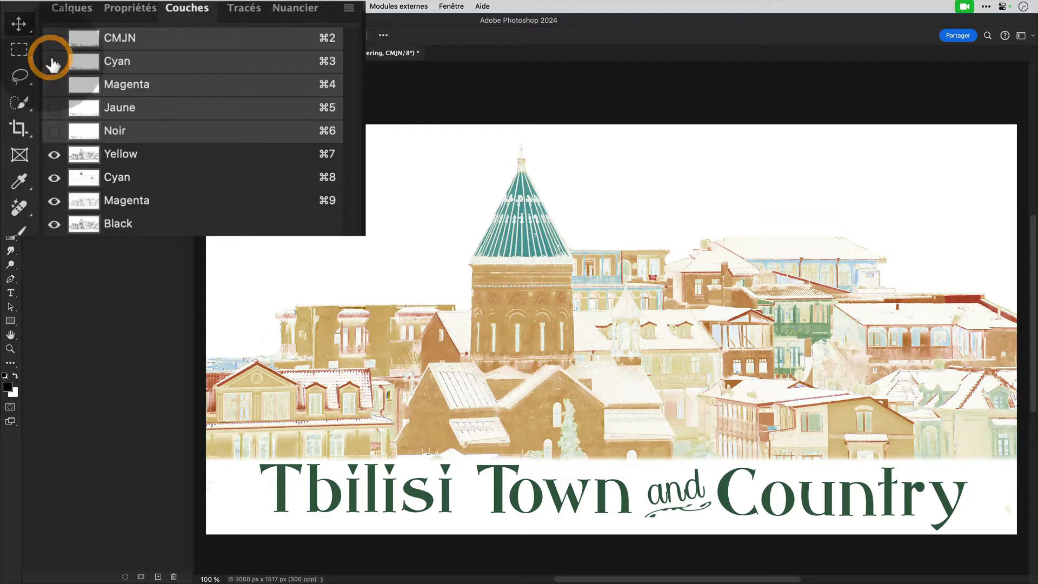
{"action": "key", "text": "super+2"}
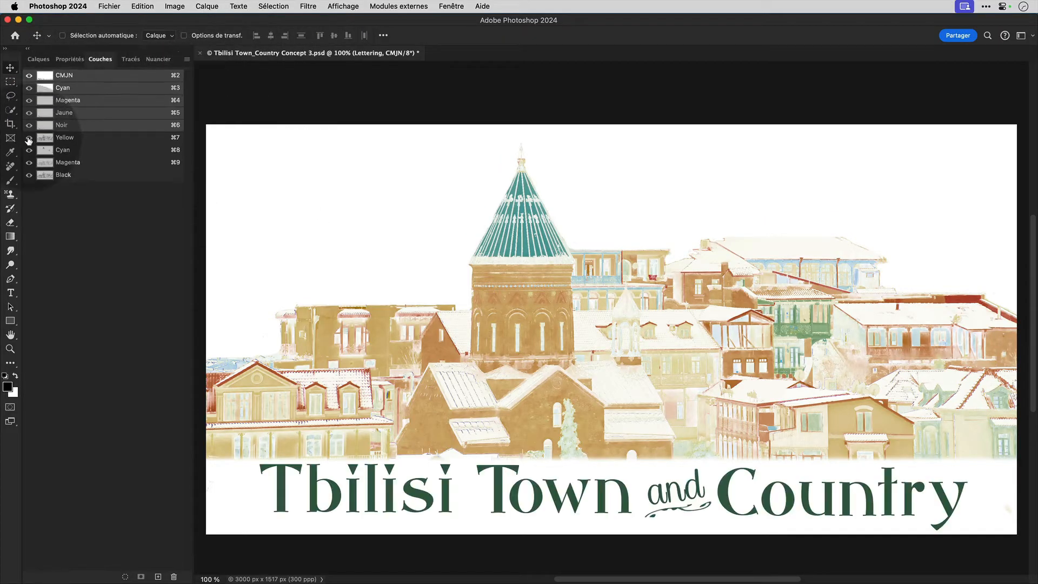
{"action": "left_click_drag", "start_coordinate": [29, 140], "coordinate": [32, 201]}
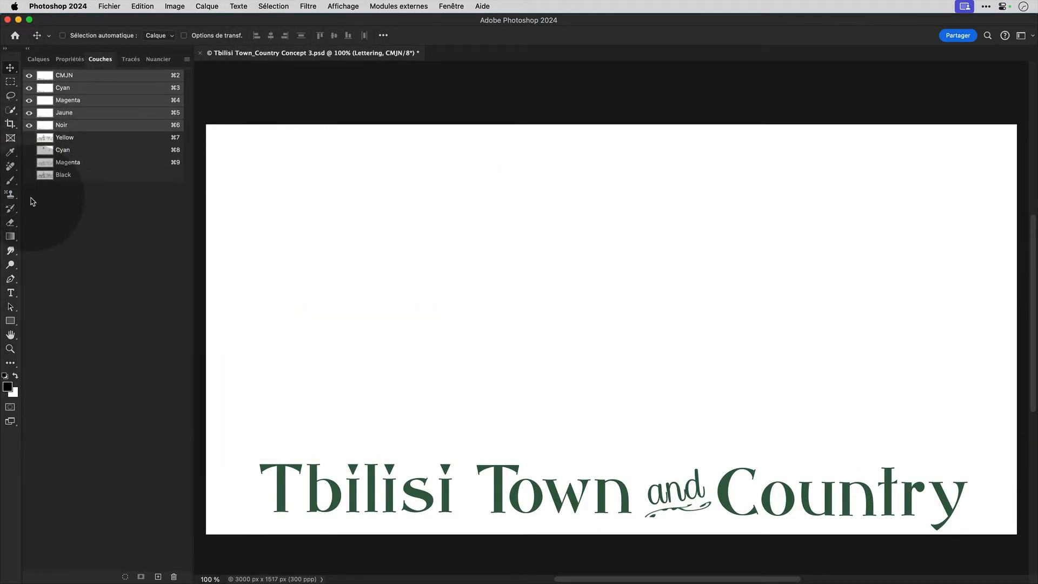
{"action": "left_click_drag", "start_coordinate": [29, 138], "coordinate": [29, 175]}
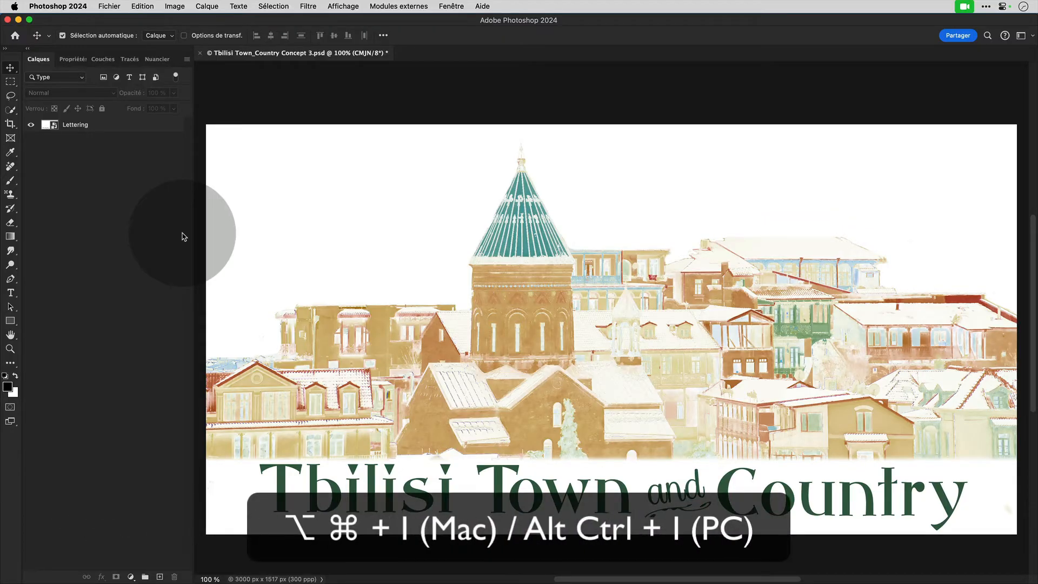
- Check the image's pixel dimensions and resolution without changing them
{"action": "key", "text": "alt+super+i"}
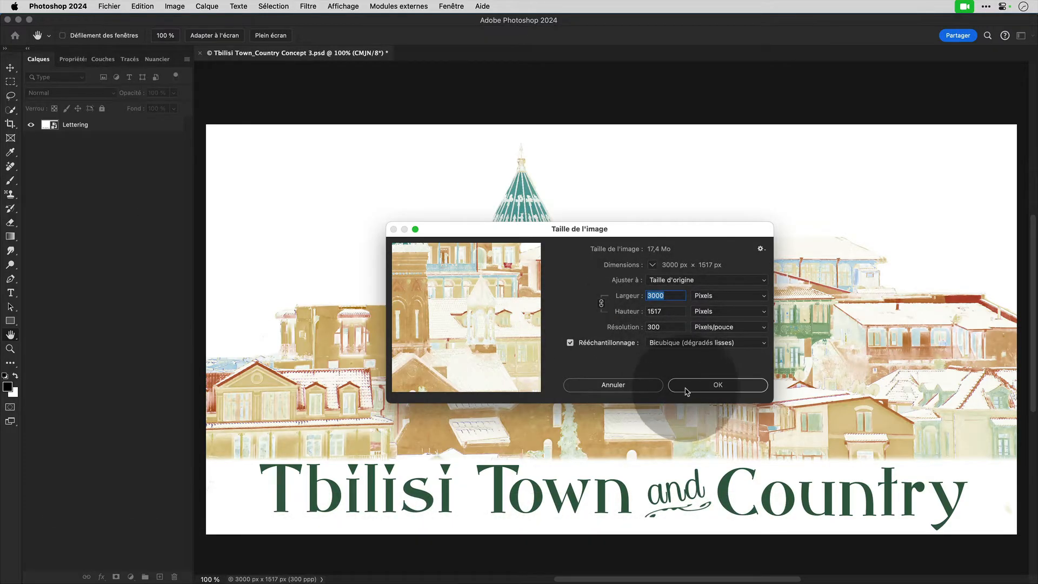
{"action": "double_click", "coordinate": [673, 295]}
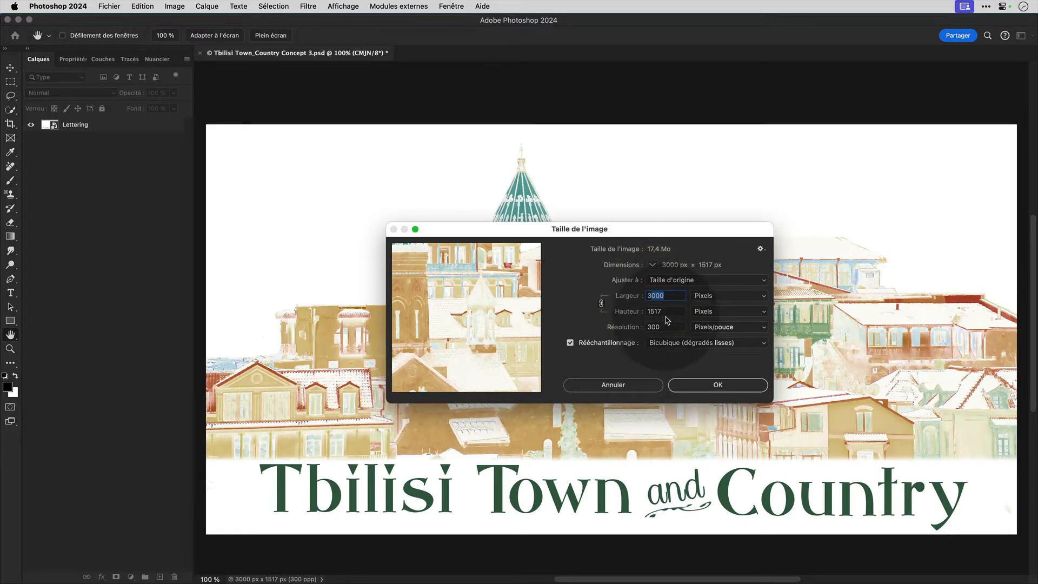
{"action": "left_click", "coordinate": [675, 380]}
- Create a new 3000 × 1517 px document at 300 ppi in 8-bit CMYK colour with a white background
{"action": "left_click", "coordinate": [109, 6]}
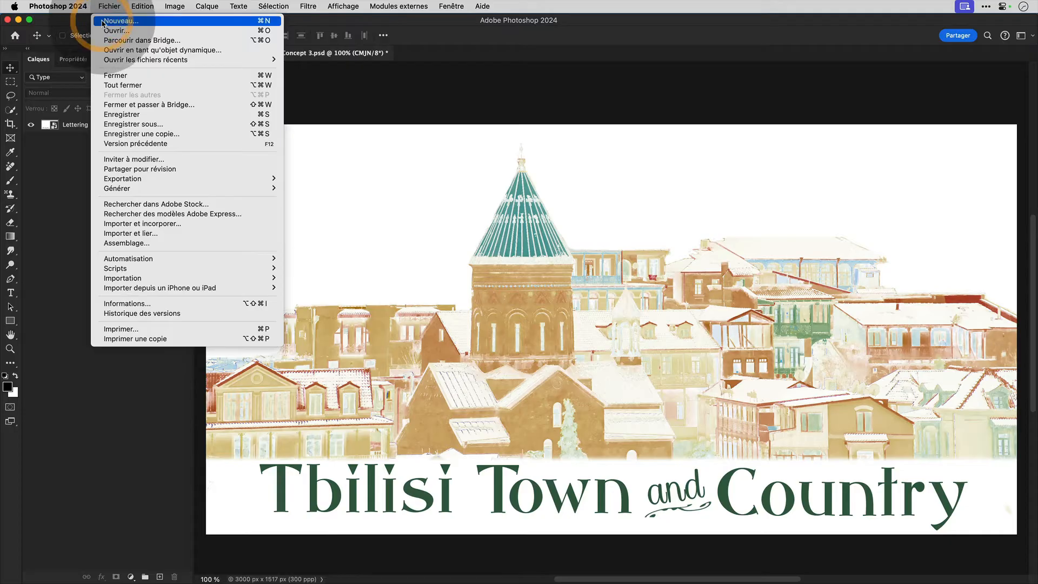
{"action": "left_click", "coordinate": [103, 24]}
{"action": "double_click", "coordinate": [671, 204]}
{"action": "type", "text": "300"}
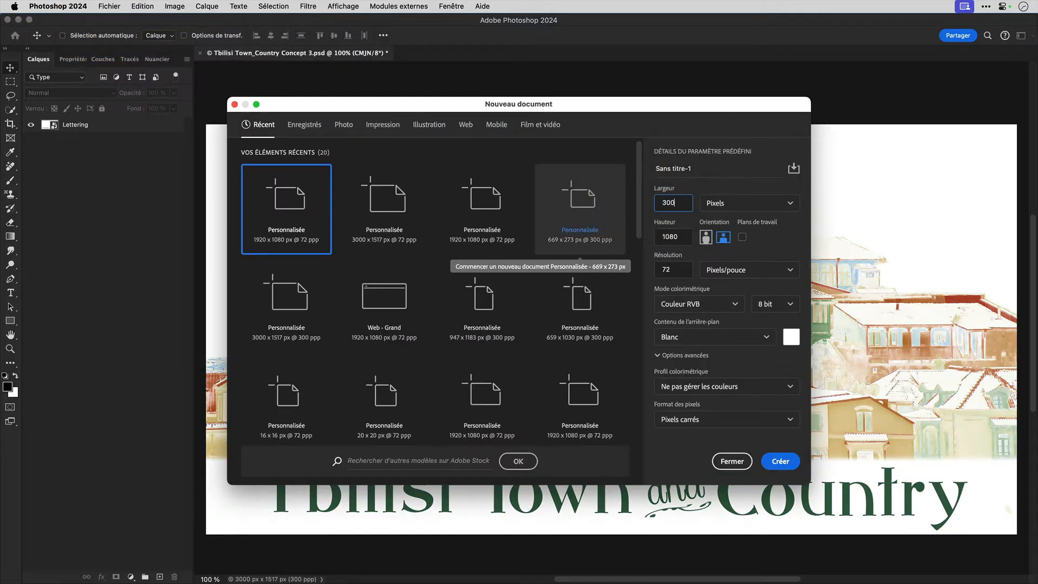
{"action": "type", "text": "0"}
{"action": "key", "text": "Tab"}
{"action": "type", "text": "151"}
{"action": "left_click", "coordinate": [784, 307]}
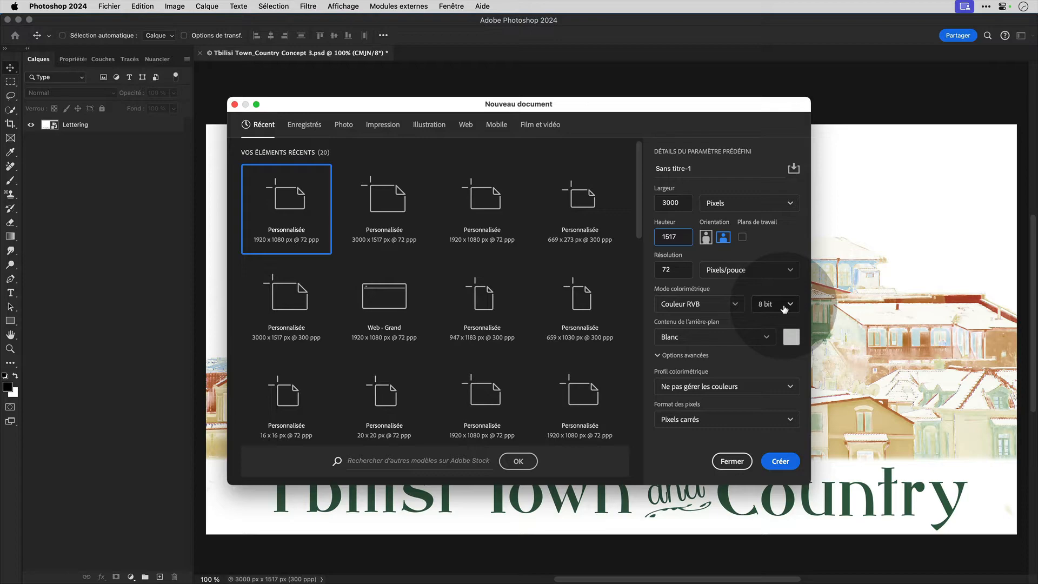
{"action": "left_click", "coordinate": [733, 302]}
{"action": "left_click", "coordinate": [718, 381]}
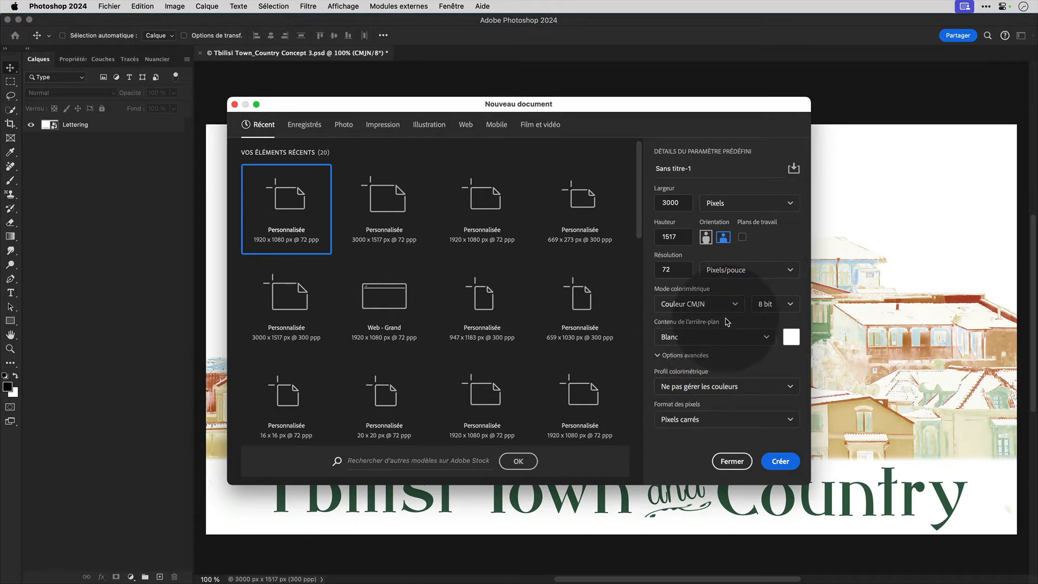
{"action": "left_click", "coordinate": [780, 461]}
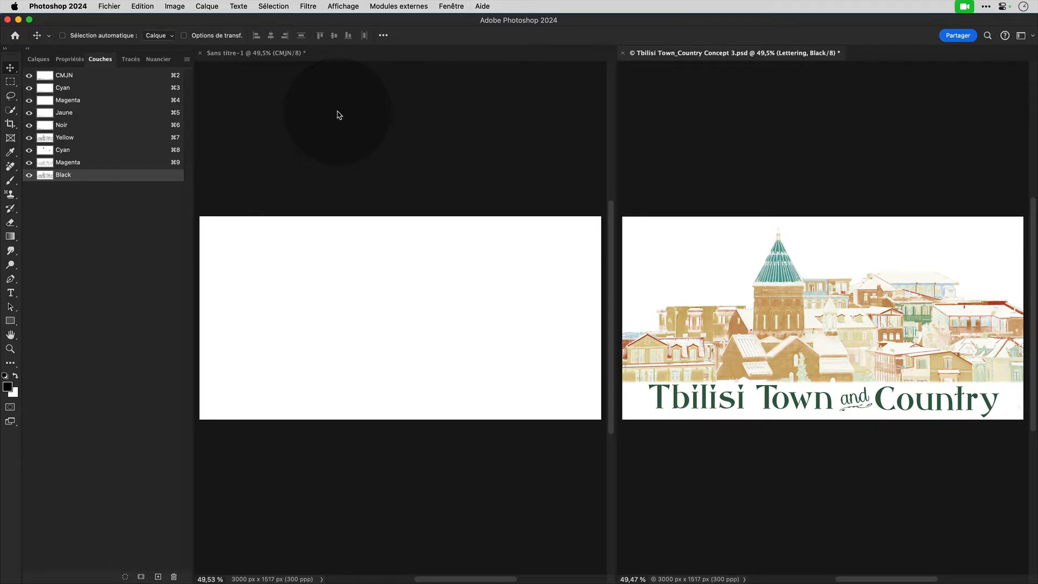
- Inspect the channel options of the additional Yellow and Black channels in the Tbilisi document
{"action": "double_click", "coordinate": [113, 139]}
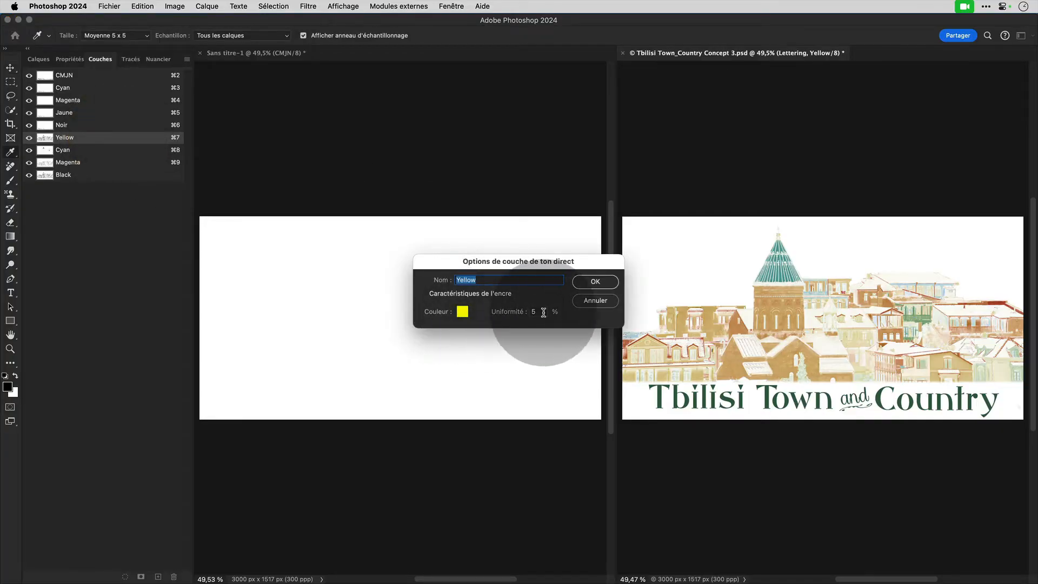
{"action": "left_click", "coordinate": [595, 281]}
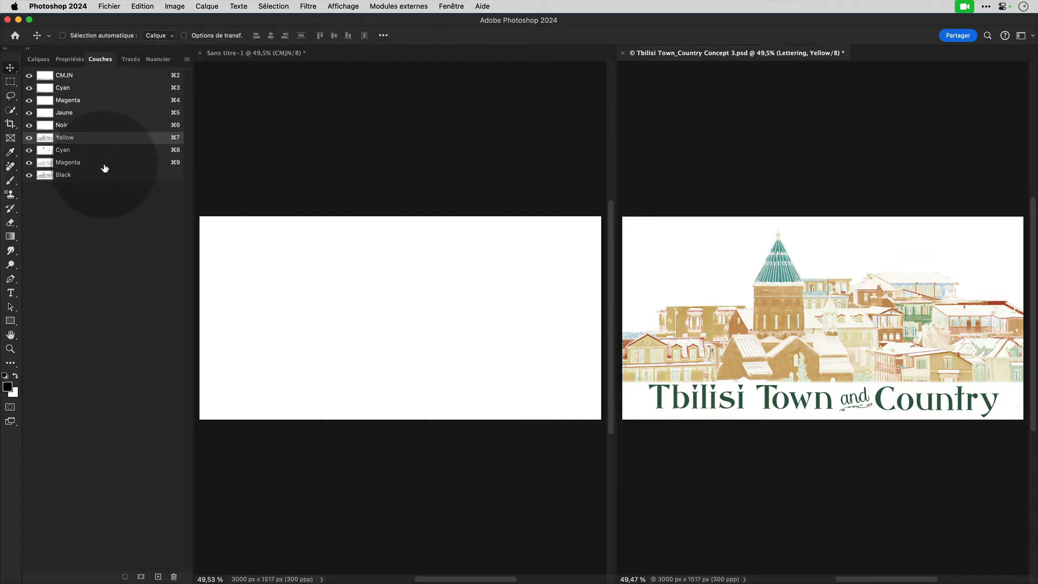
{"action": "left_click", "coordinate": [94, 176]}
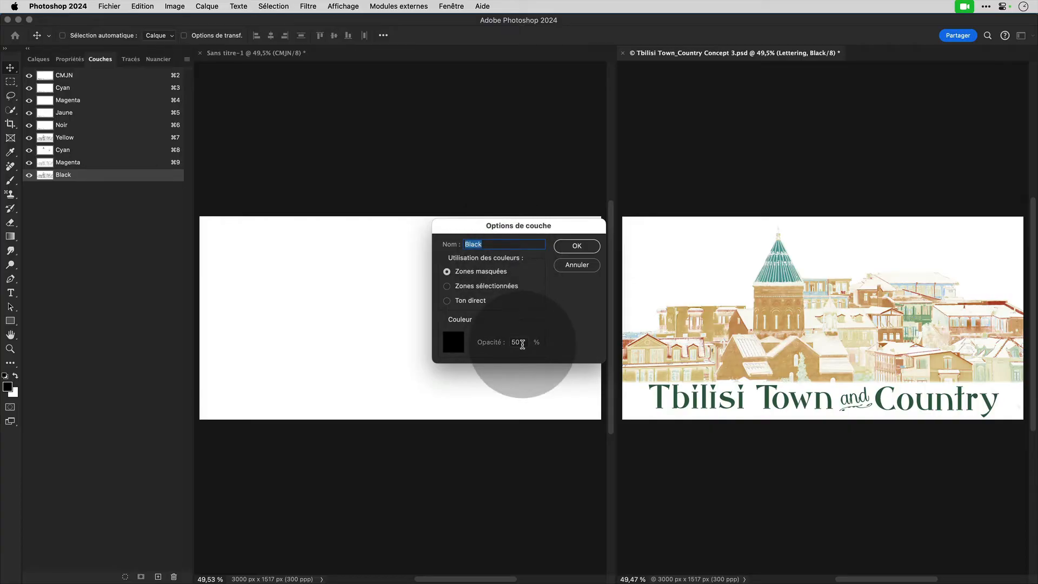
{"action": "left_click", "coordinate": [575, 266]}
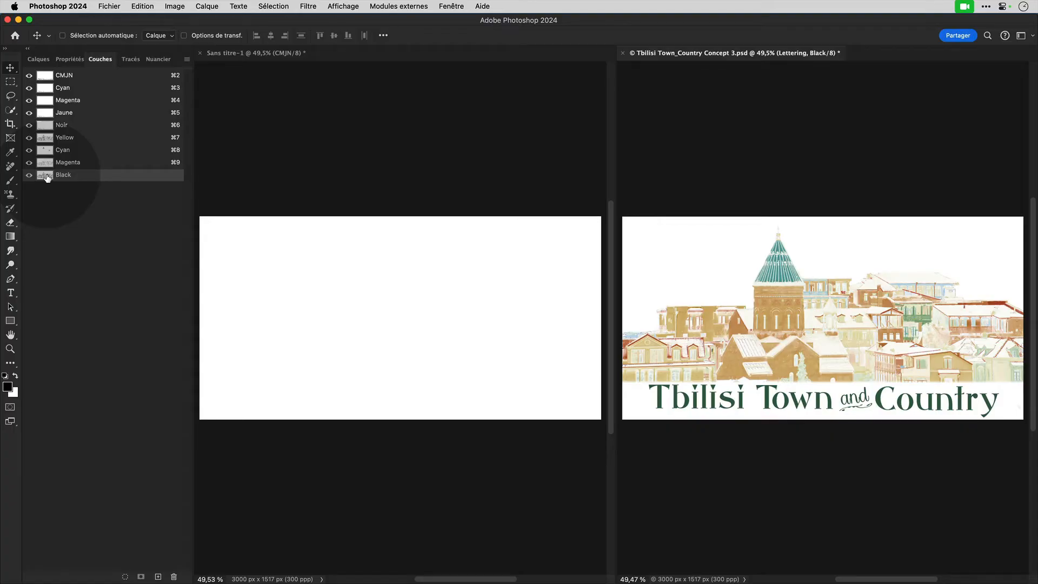
- Copy the entire additional Yellow channel into the new document's Jaune channel, display all CMYK channels and deselect
{"action": "left_click", "coordinate": [56, 138]}
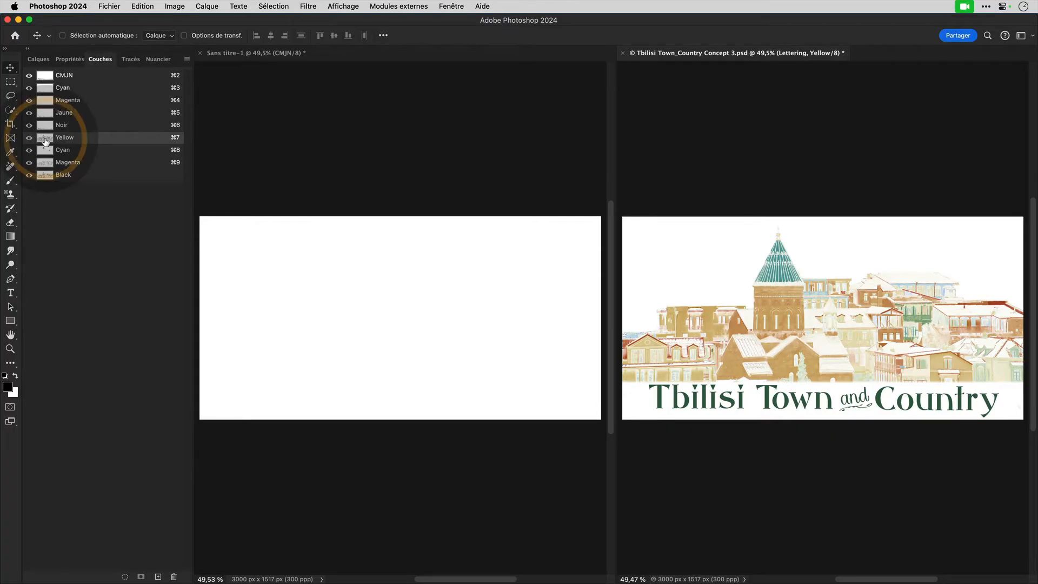
{"action": "key", "text": "super+a"}
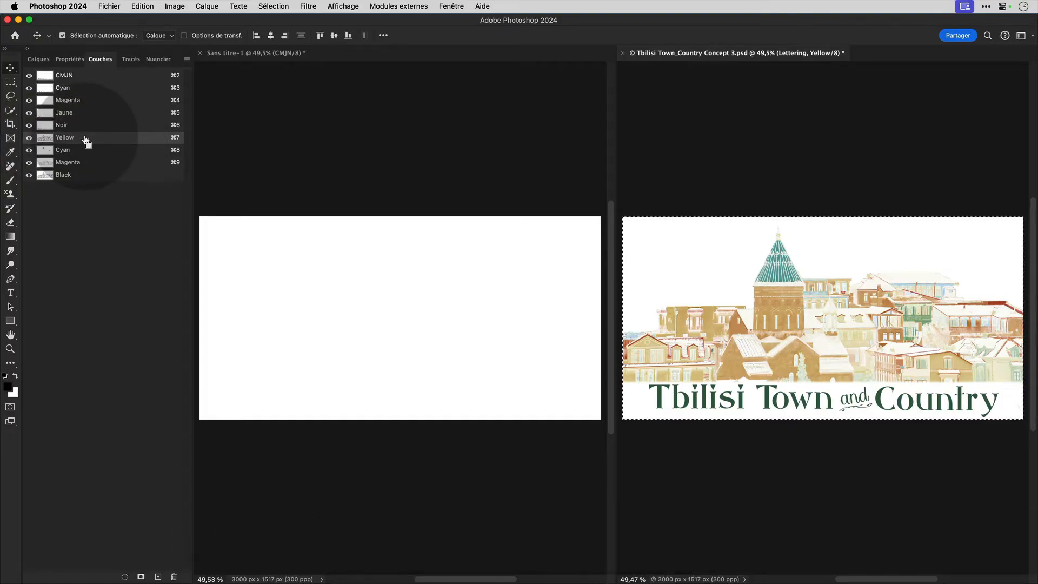
{"action": "left_click", "coordinate": [235, 53]}
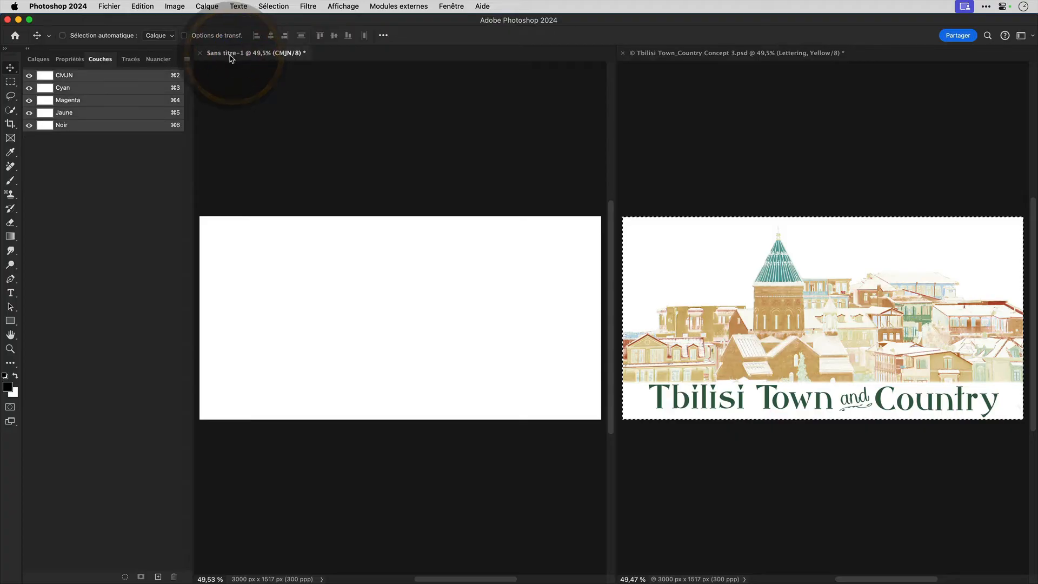
{"action": "left_click", "coordinate": [76, 112]}
{"action": "key", "text": "super+v"}
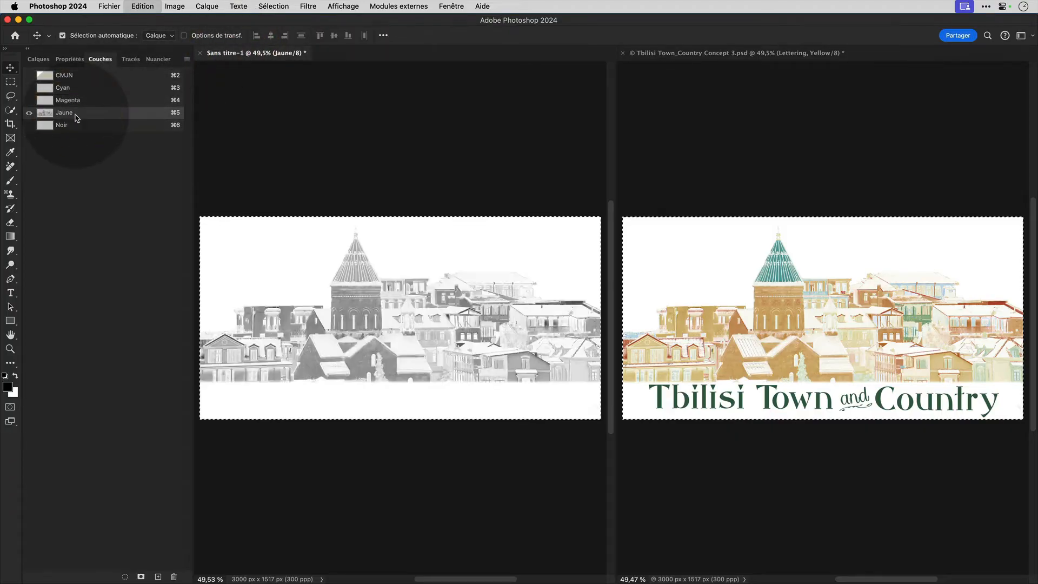
{"action": "left_click", "coordinate": [29, 76]}
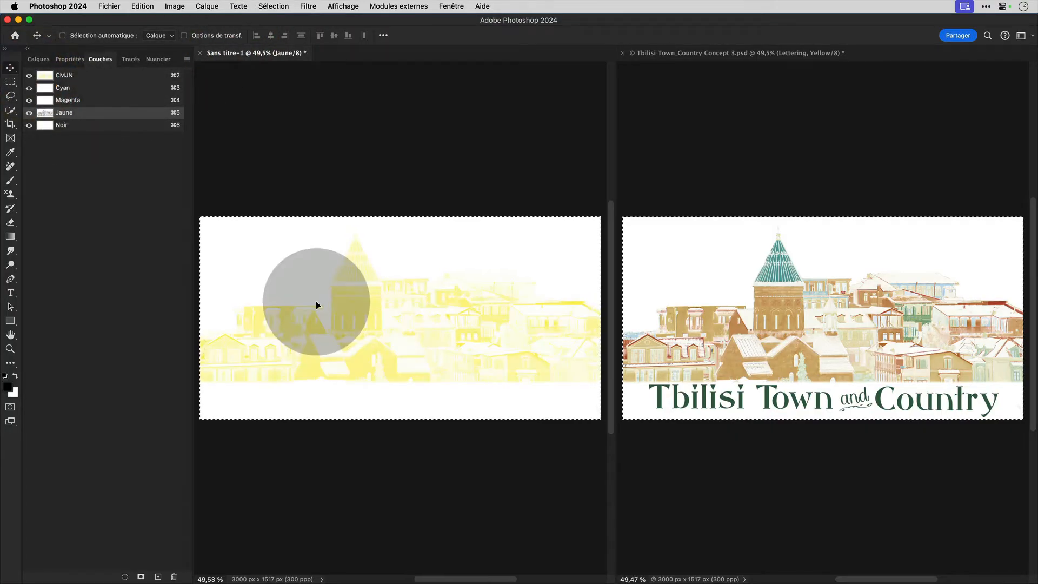
{"action": "key", "text": "super+d"}
- Copy the entire additional Cyan channel from the Tbilisi document into the new document's Cyan channel
{"action": "left_click", "coordinate": [668, 52]}
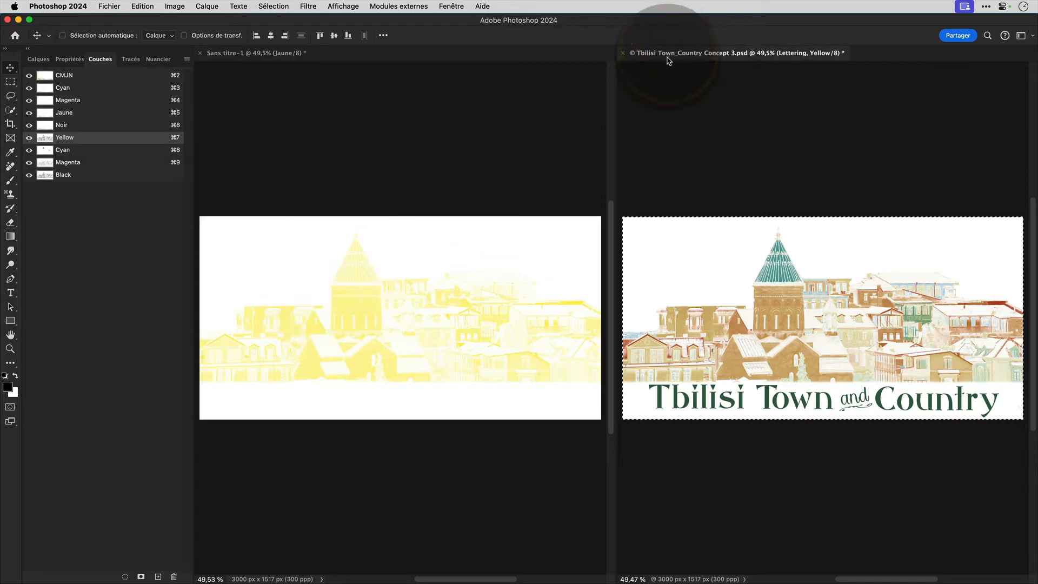
{"action": "left_click", "coordinate": [67, 153]}
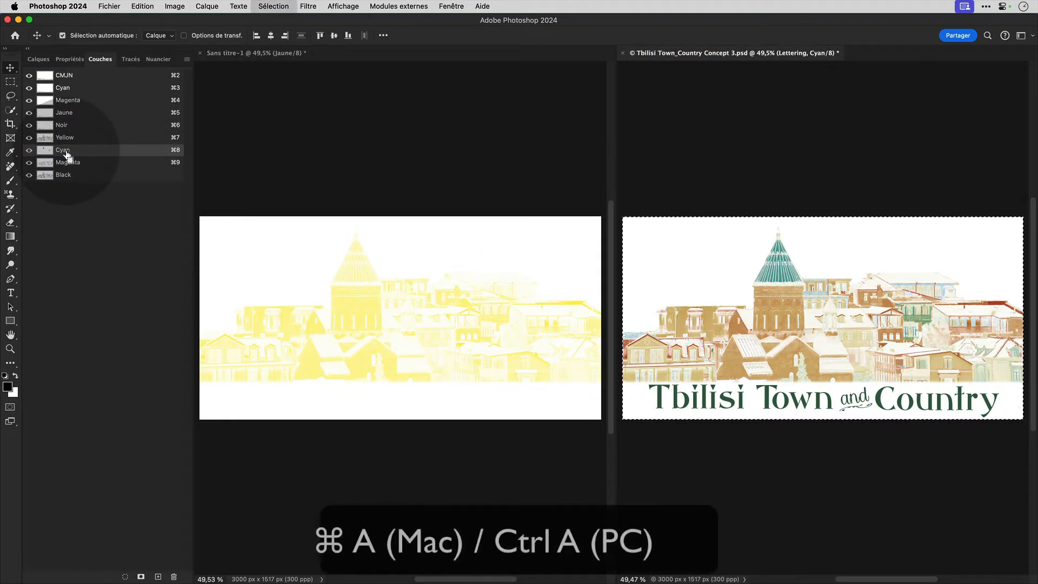
{"action": "key", "text": "super+a"}
{"action": "left_click", "coordinate": [243, 52]}
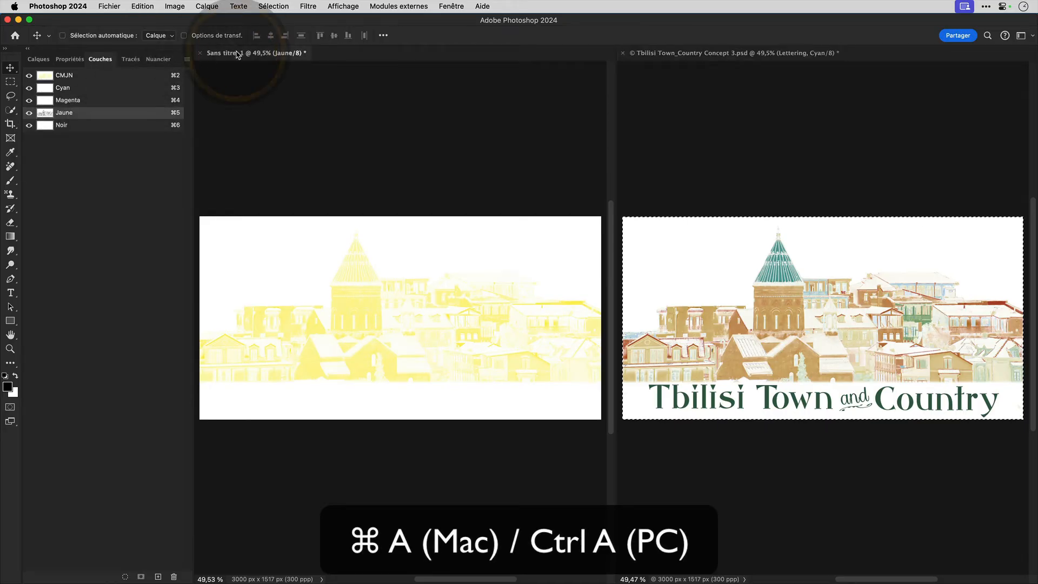
{"action": "left_click", "coordinate": [110, 88]}
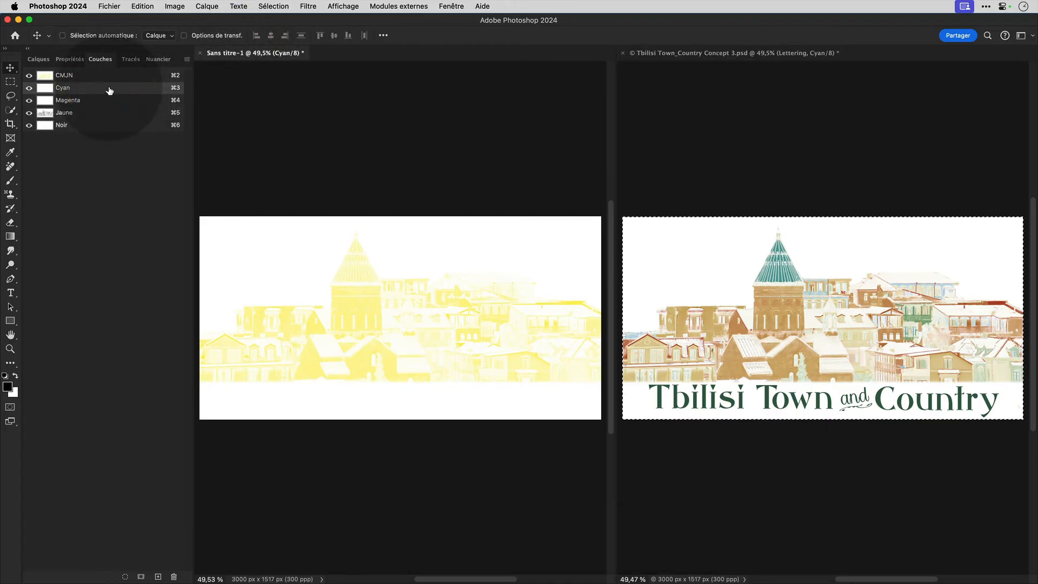
{"action": "key", "text": "super+v"}
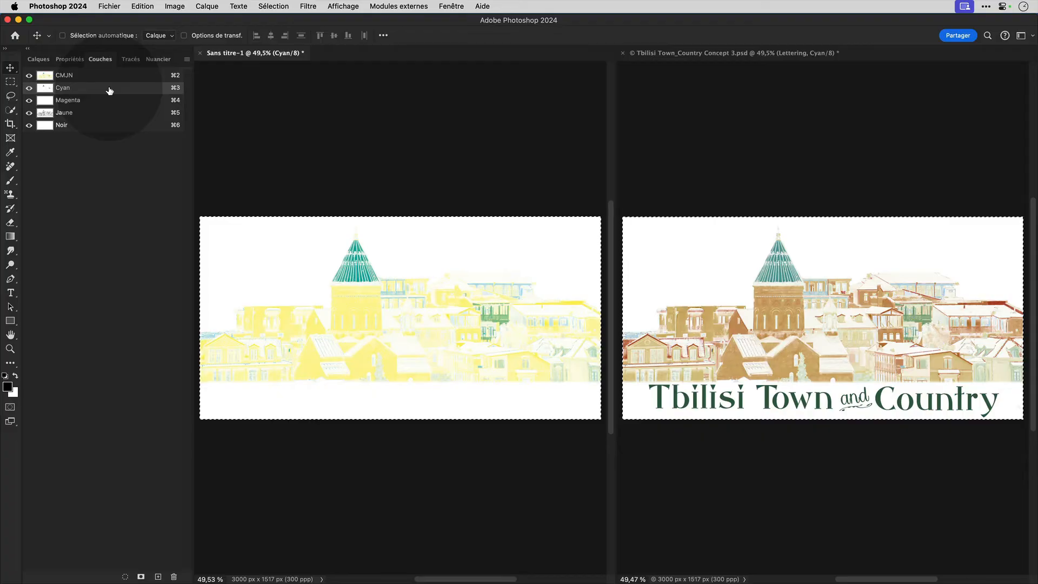
- Copy the entire additional Magenta channel from the Tbilisi document into the new document's Magenta channel
{"action": "left_click", "coordinate": [654, 52]}
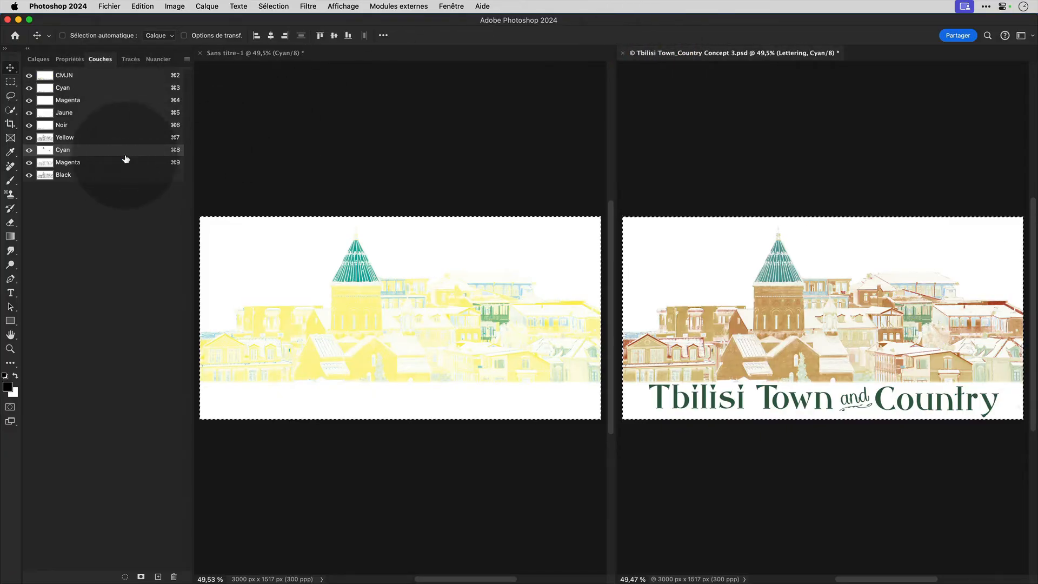
{"action": "left_click", "coordinate": [112, 161]}
{"action": "key", "text": "super+a"}
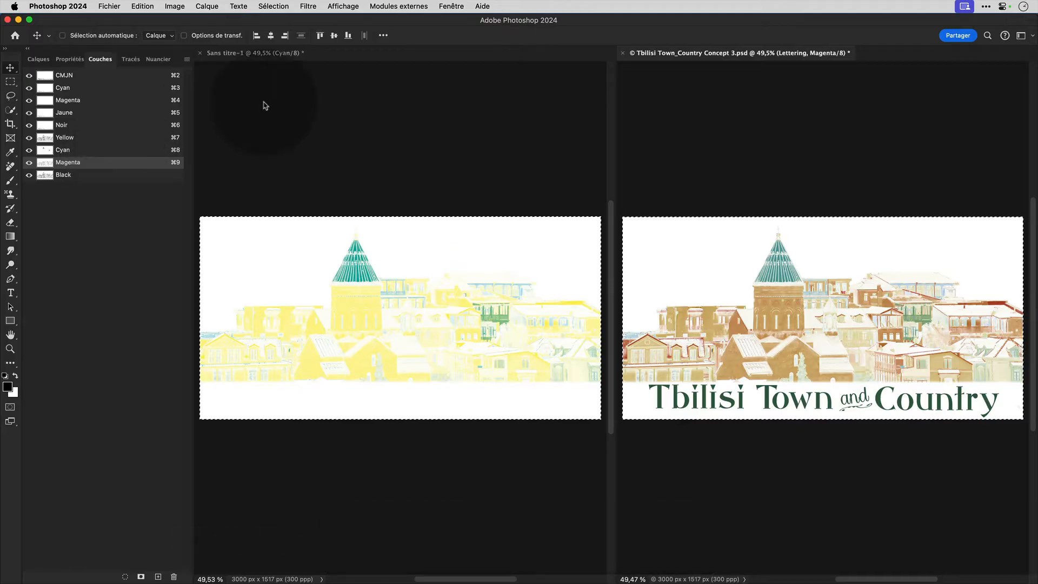
{"action": "left_click", "coordinate": [256, 53]}
{"action": "left_click", "coordinate": [99, 100]}
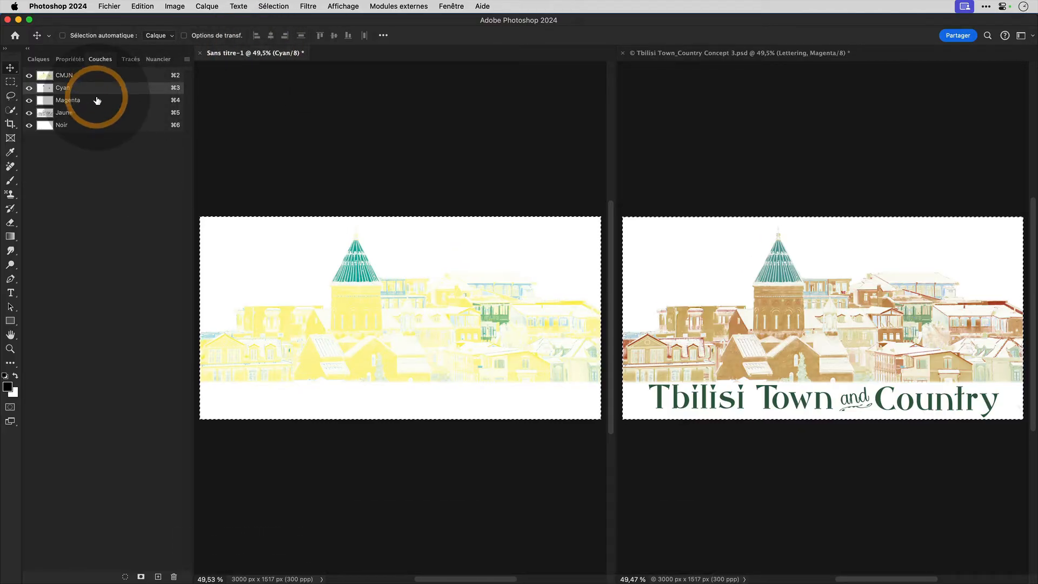
{"action": "key", "text": "super+v"}
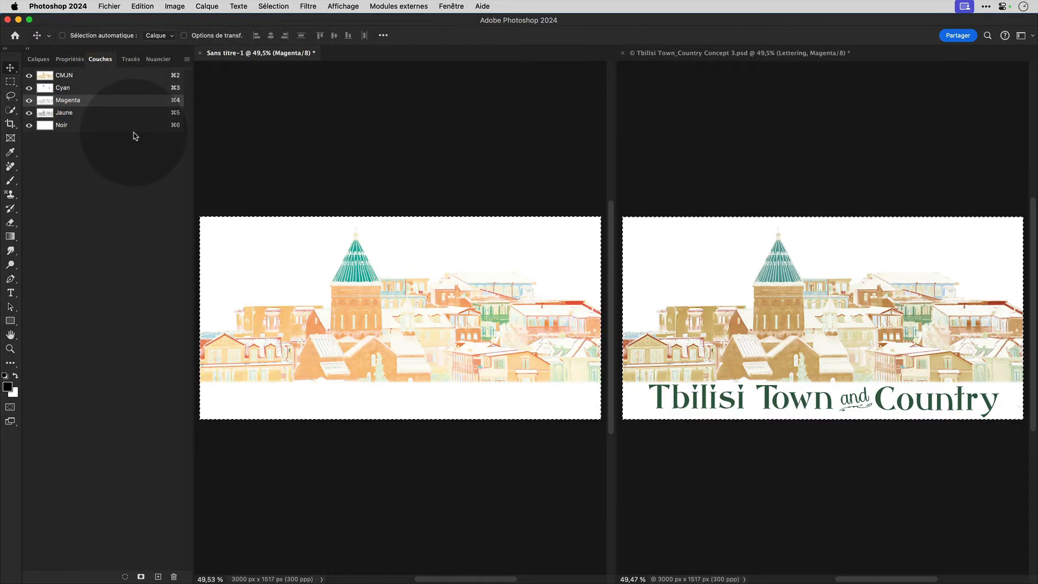
- Copy the additional Black channel from the Tbilisi document into the new document's Noir channel and reselect the CMJN composite
{"action": "left_click", "coordinate": [684, 57]}
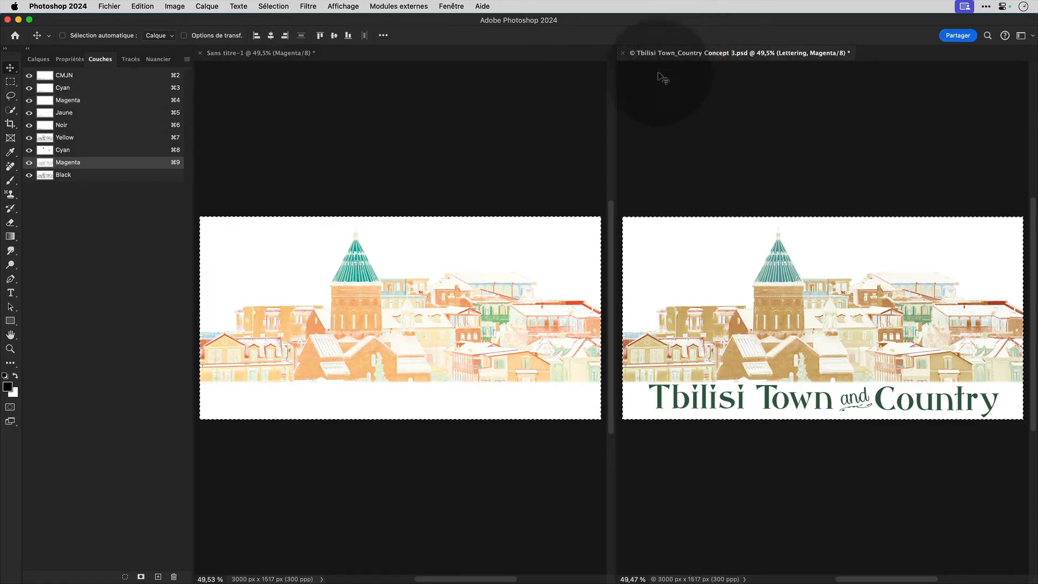
{"action": "left_click", "coordinate": [76, 179]}
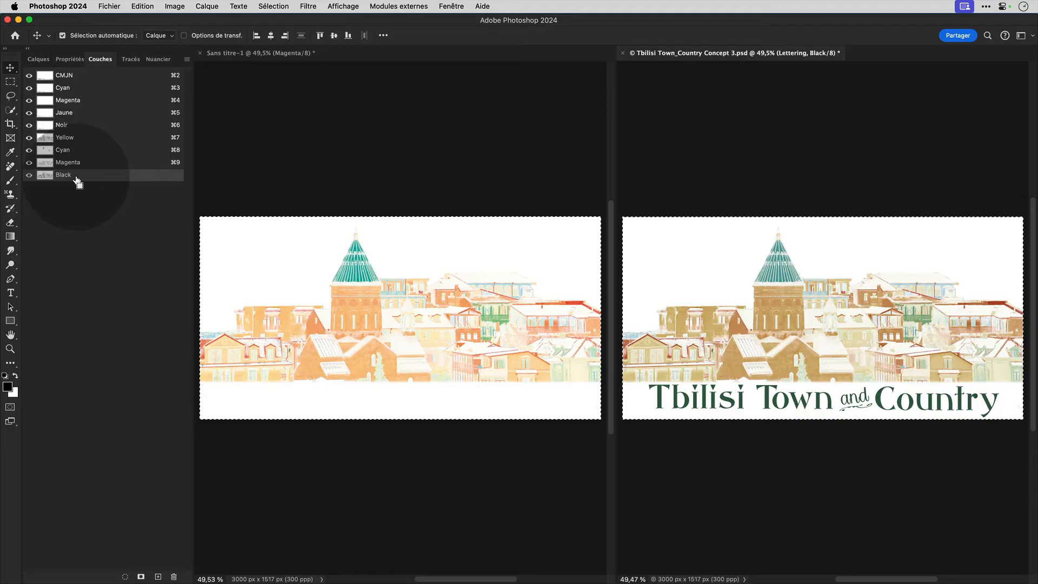
{"action": "left_click", "coordinate": [290, 53]}
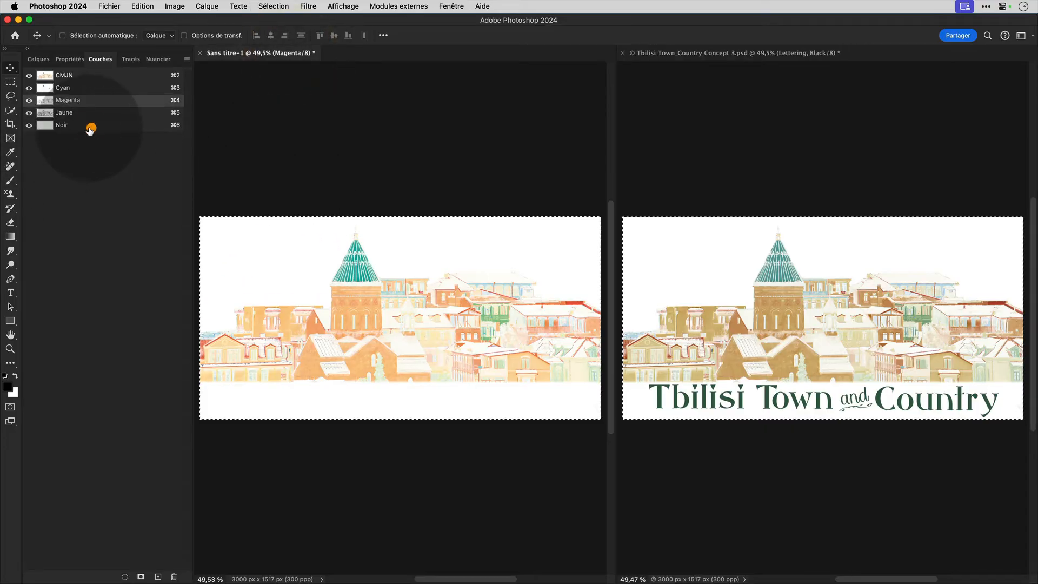
{"action": "left_click", "coordinate": [89, 128]}
{"action": "key", "text": "super+v"}
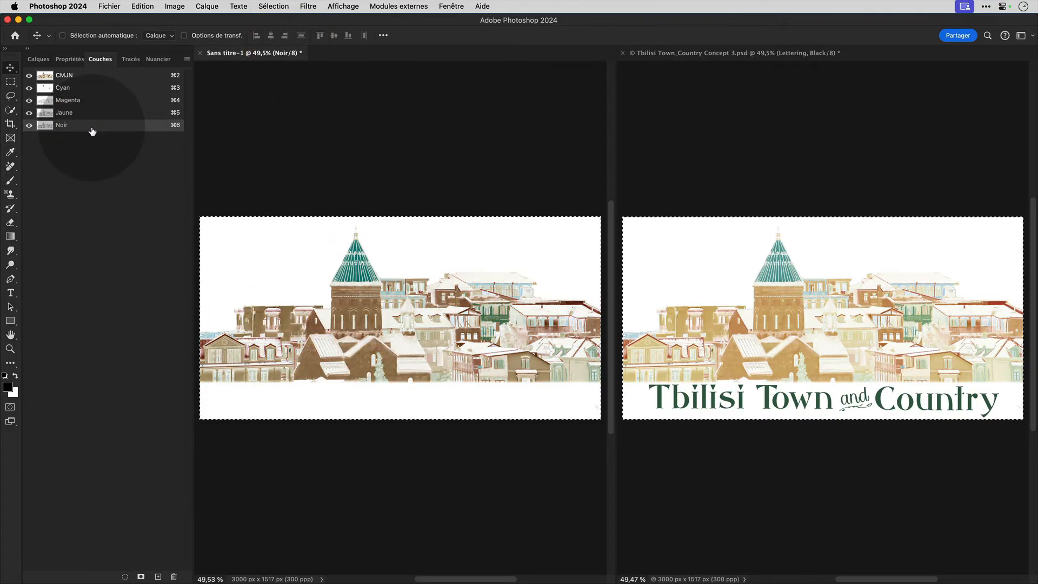
{"action": "left_click", "coordinate": [249, 246]}
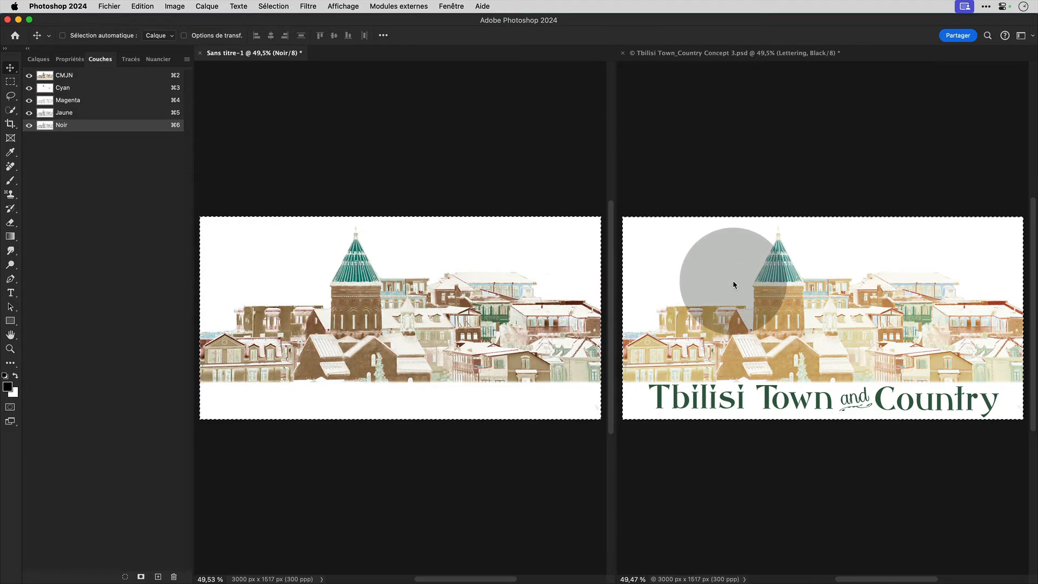
{"action": "left_click", "coordinate": [88, 75]}
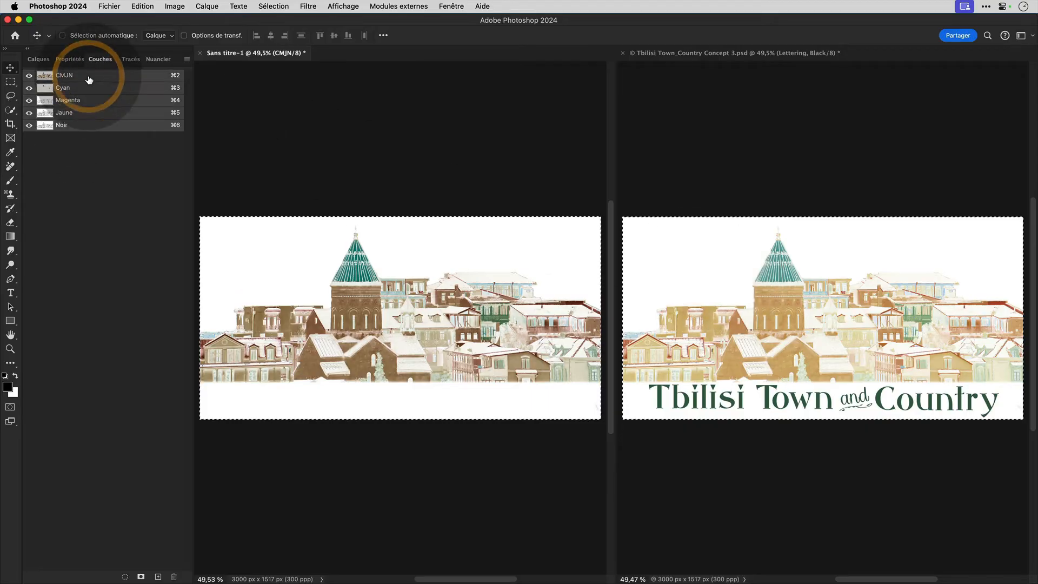
- Apply the Channel Mixer to the new document with Noir as output channel and the Noir source at 50%, checking it with the preview
{"action": "left_click", "coordinate": [177, 7]}
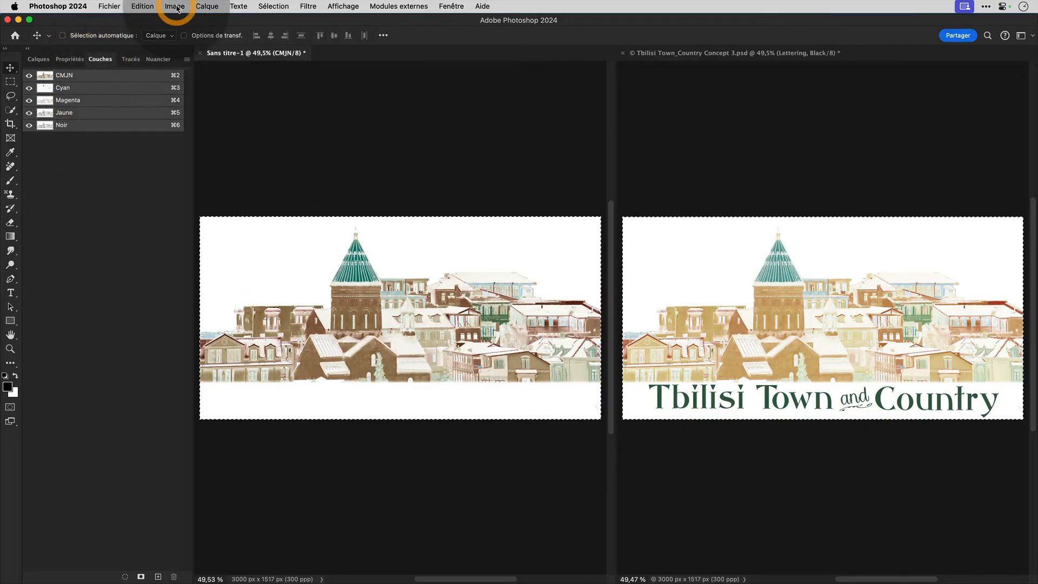
{"action": "mouse_move", "coordinate": [183, 36]}
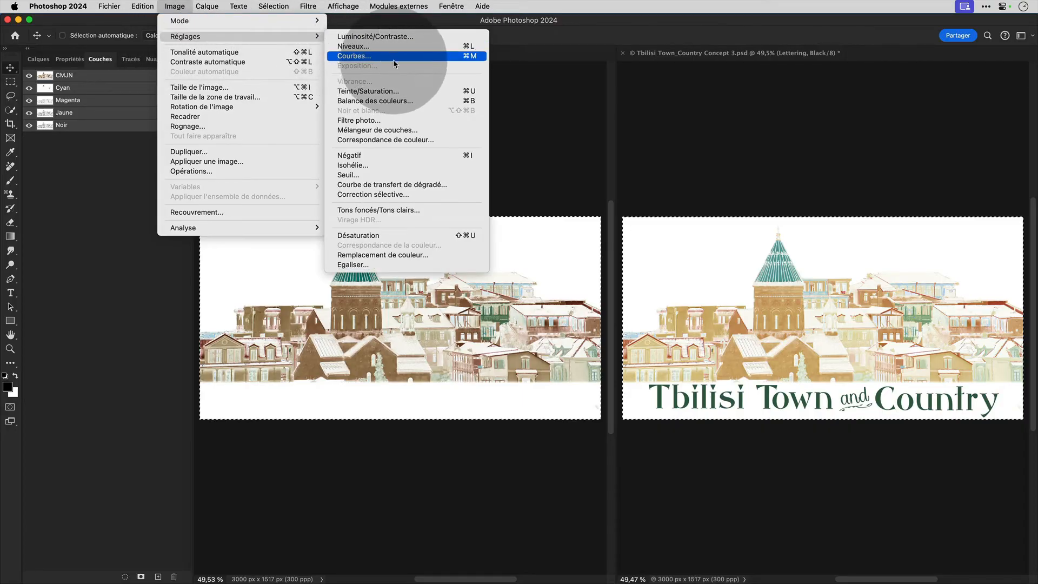
{"action": "left_click", "coordinate": [408, 130]}
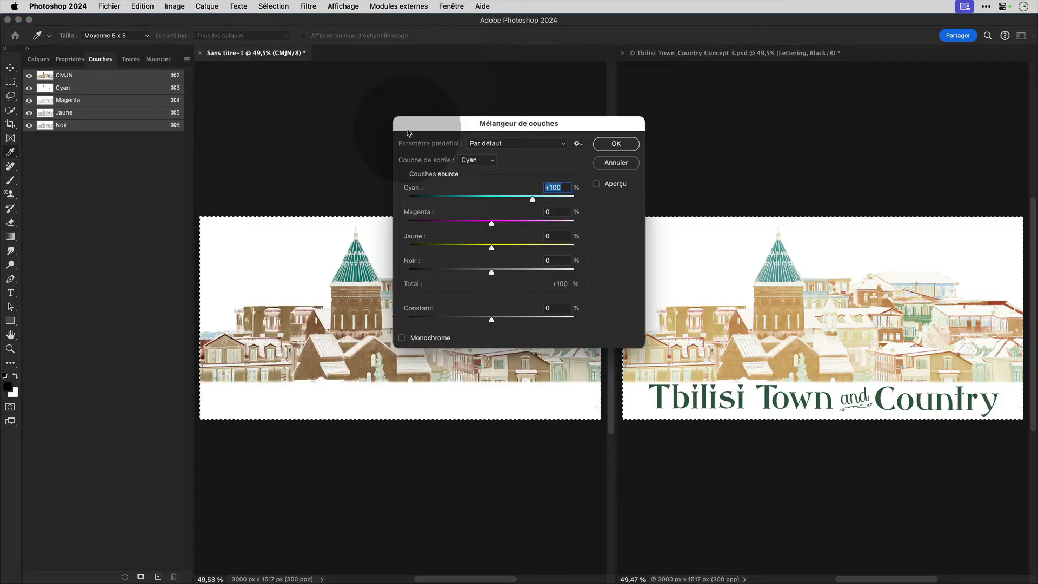
{"action": "left_click_drag", "start_coordinate": [432, 126], "coordinate": [130, 28]}
{"action": "left_click", "coordinate": [195, 63]}
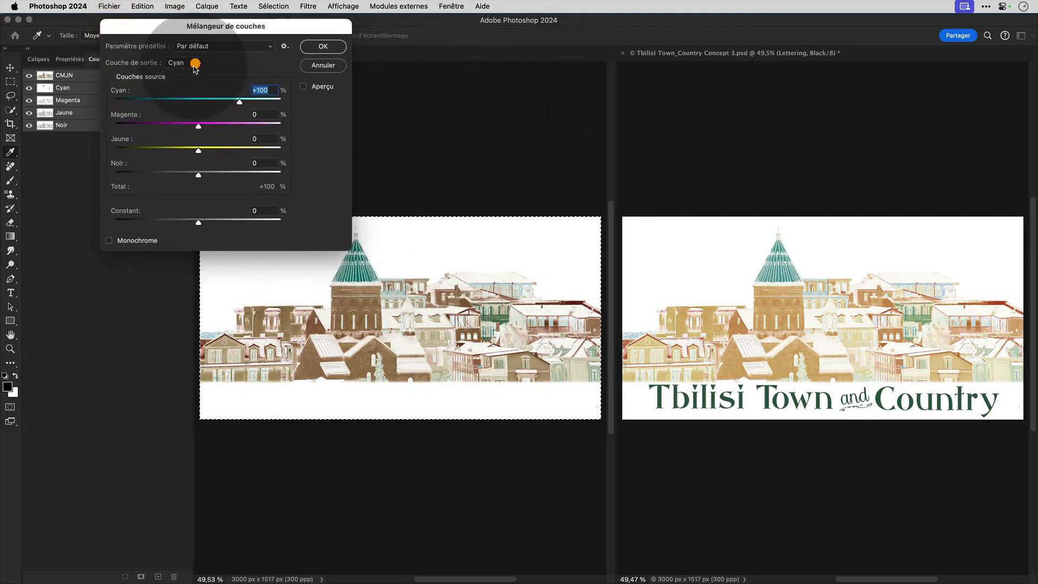
{"action": "left_click", "coordinate": [196, 98]}
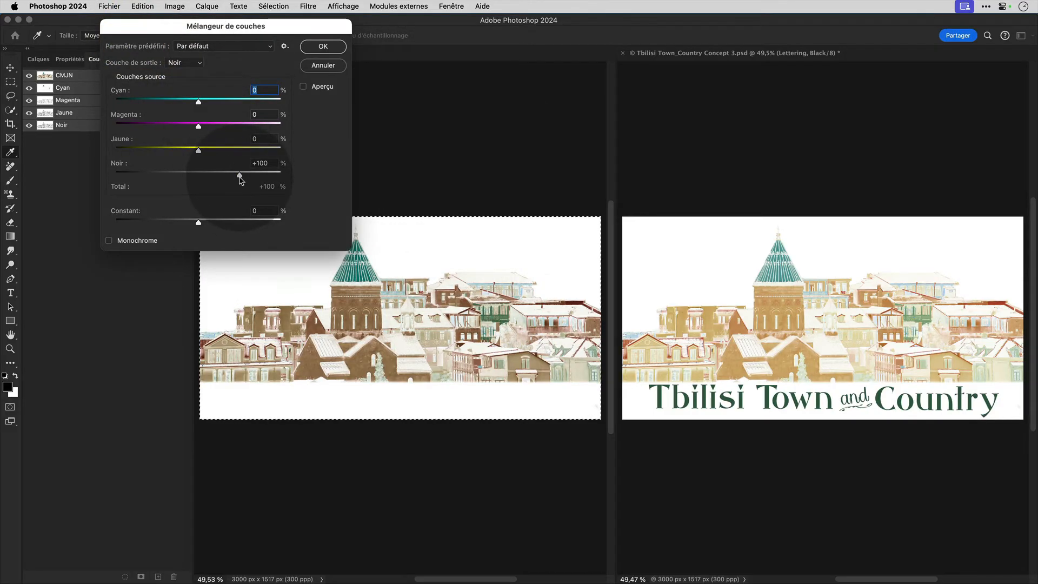
{"action": "left_click", "coordinate": [275, 163]}
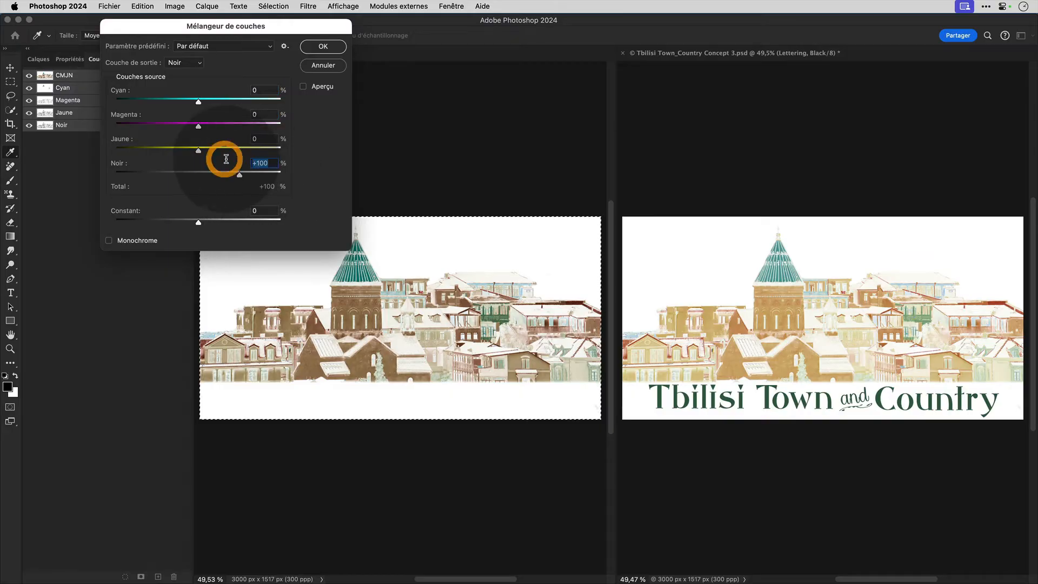
{"action": "type", "text": "50"}
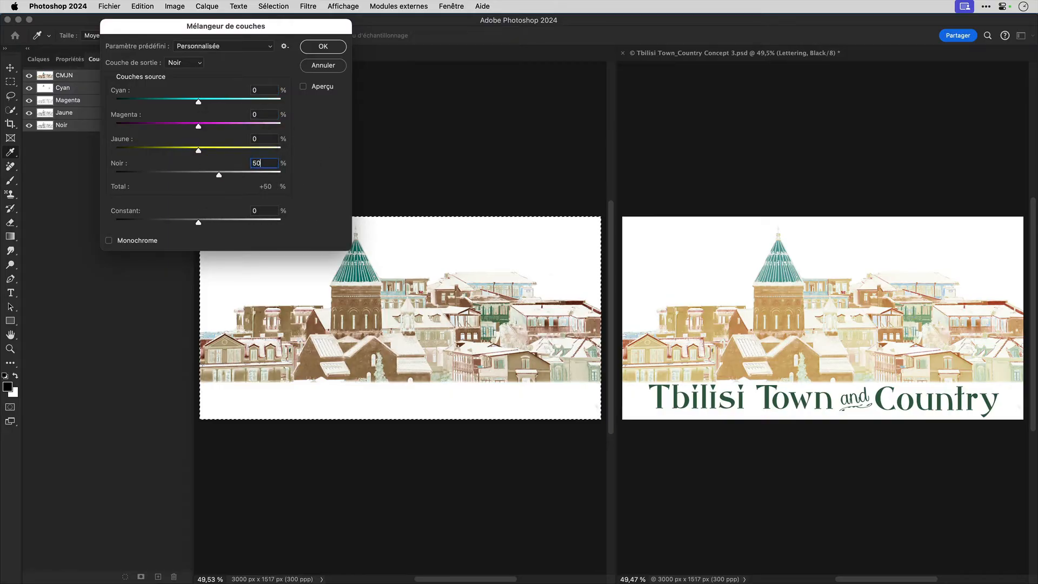
{"action": "left_click", "coordinate": [303, 86]}
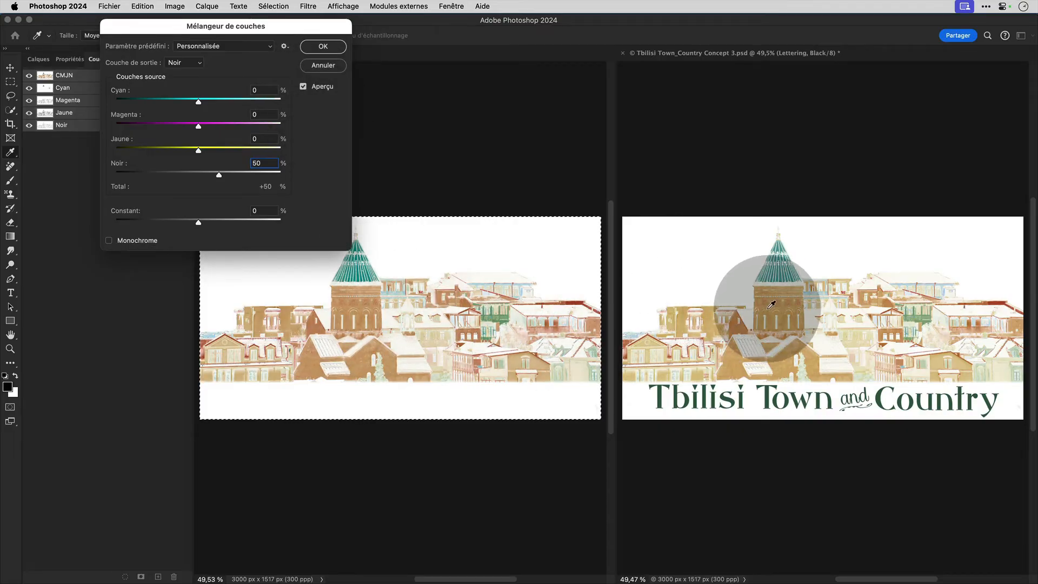
{"action": "left_click", "coordinate": [330, 49]}
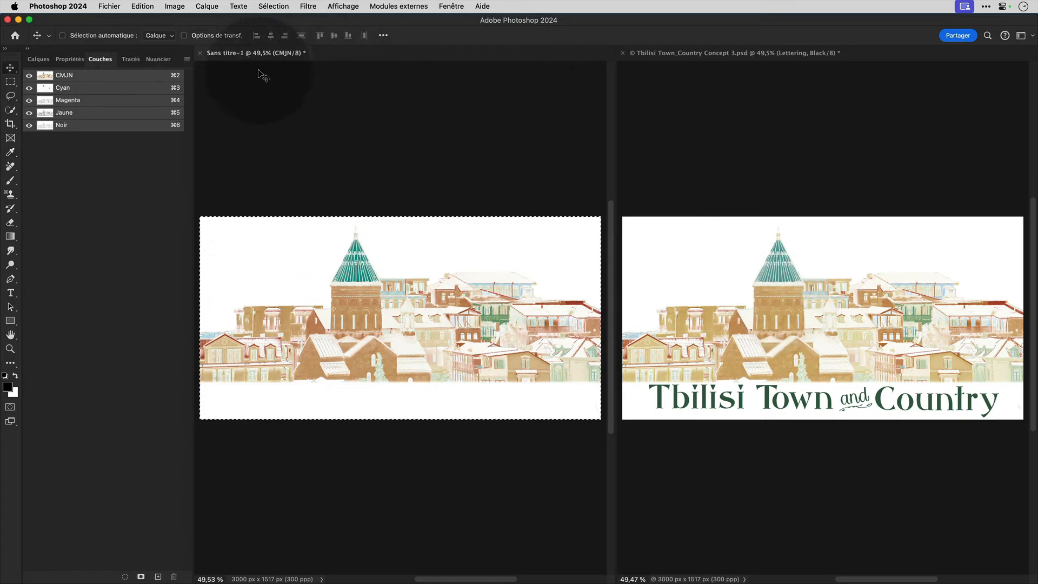
- Convert the new document's background layer to a smart object and rename it ville
{"action": "left_click", "coordinate": [38, 59]}
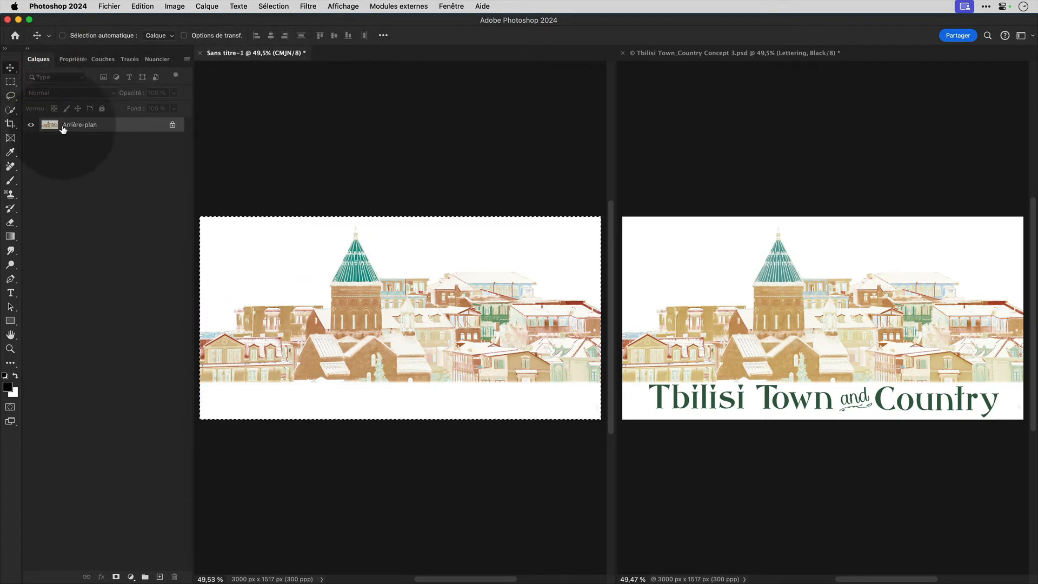
{"action": "right_click", "coordinate": [130, 129]}
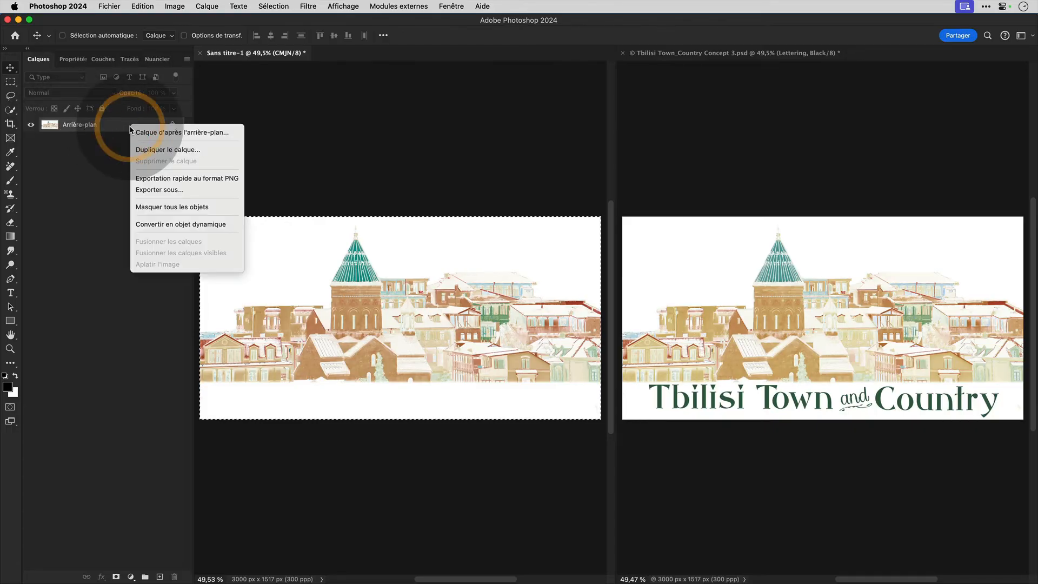
{"action": "left_click", "coordinate": [150, 225]}
{"action": "double_click", "coordinate": [77, 125]}
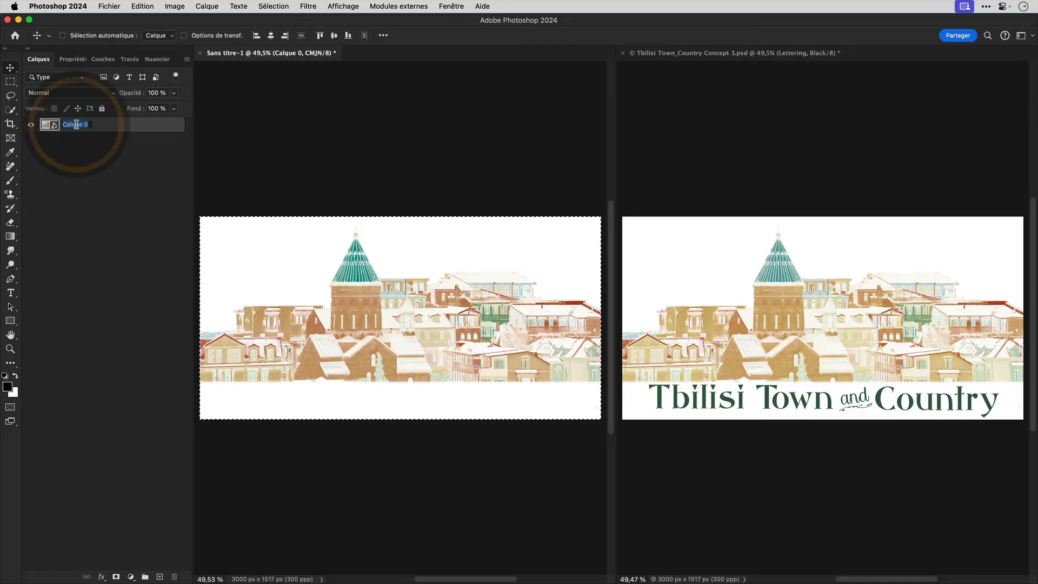
{"action": "type", "text": "ville"}
{"action": "left_click", "coordinate": [95, 145]}
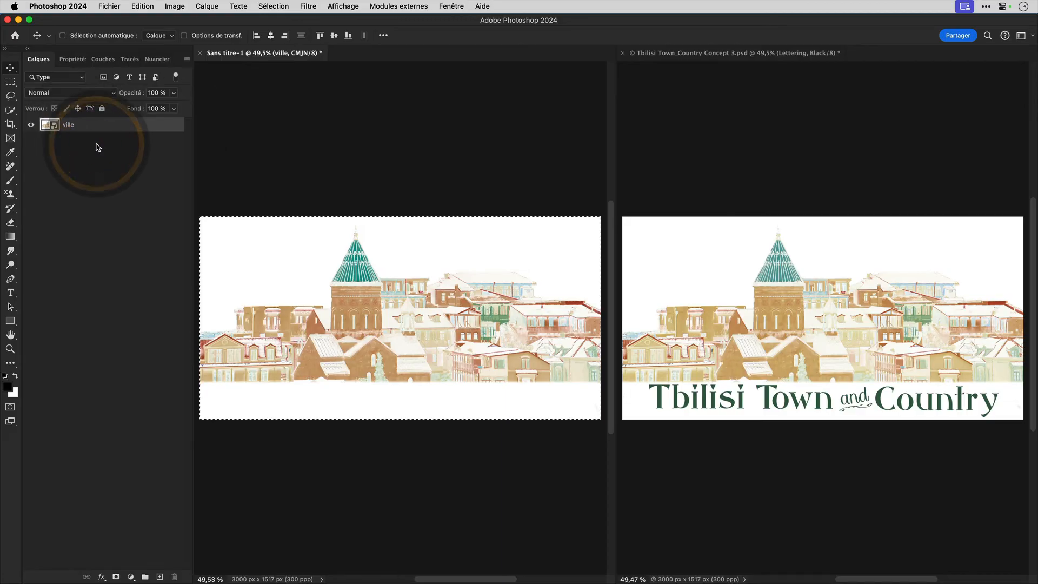
- Open the Tbilisi document's Lettering smart object and copy its Abbey Green copy group into the new document, in register with the townscape
{"action": "left_click", "coordinate": [670, 53]}
{"action": "key", "text": "super+a"}
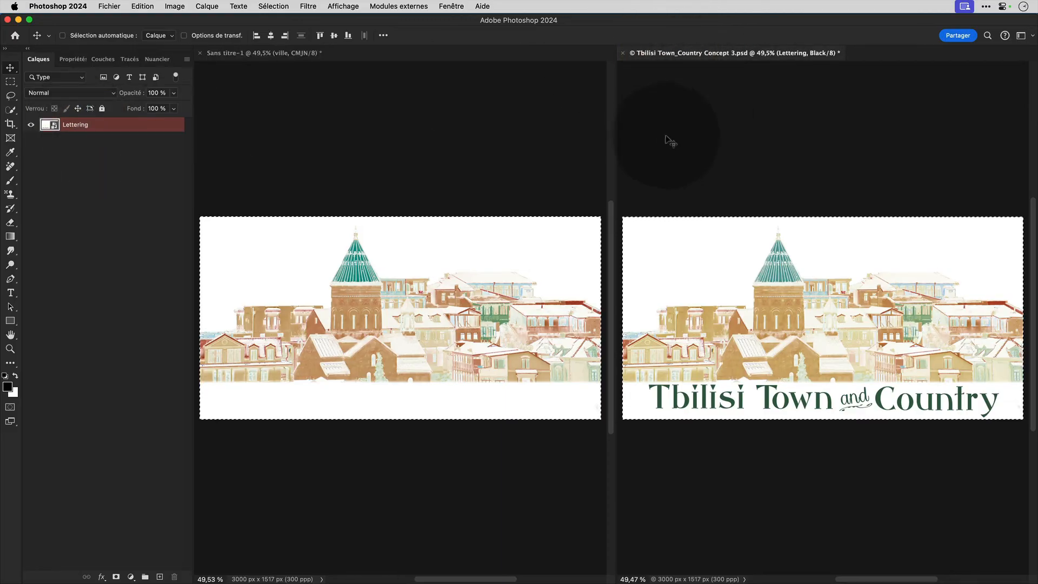
{"action": "left_click", "coordinate": [72, 128]}
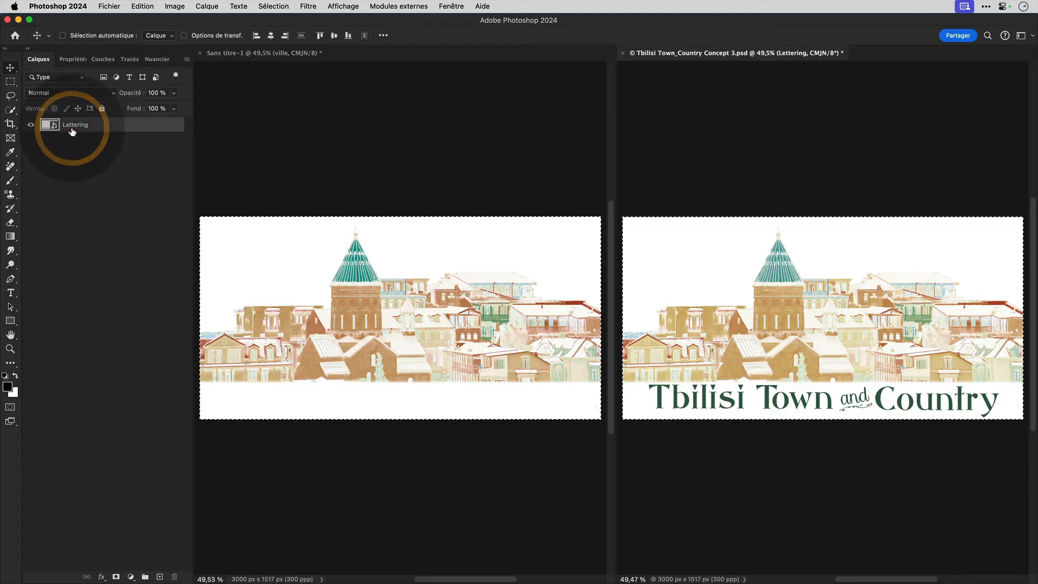
{"action": "double_click", "coordinate": [50, 125]}
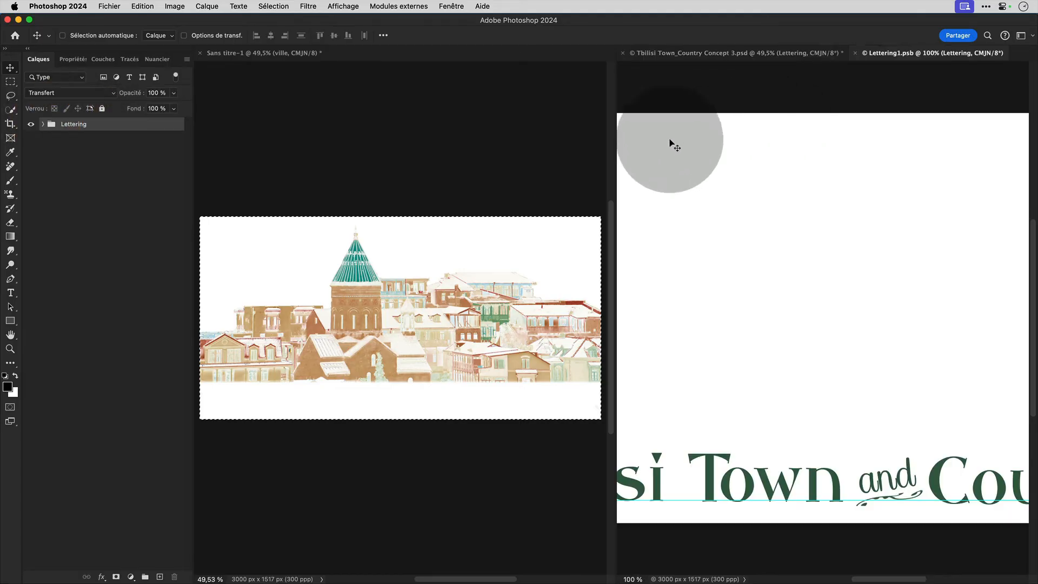
{"action": "left_click", "coordinate": [43, 125]}
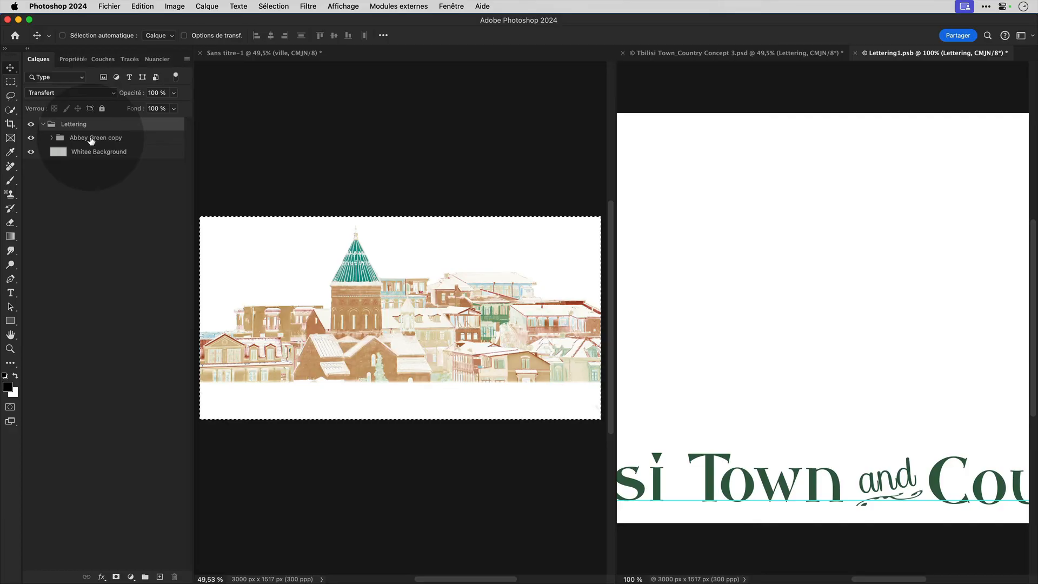
{"action": "left_click", "coordinate": [51, 138]}
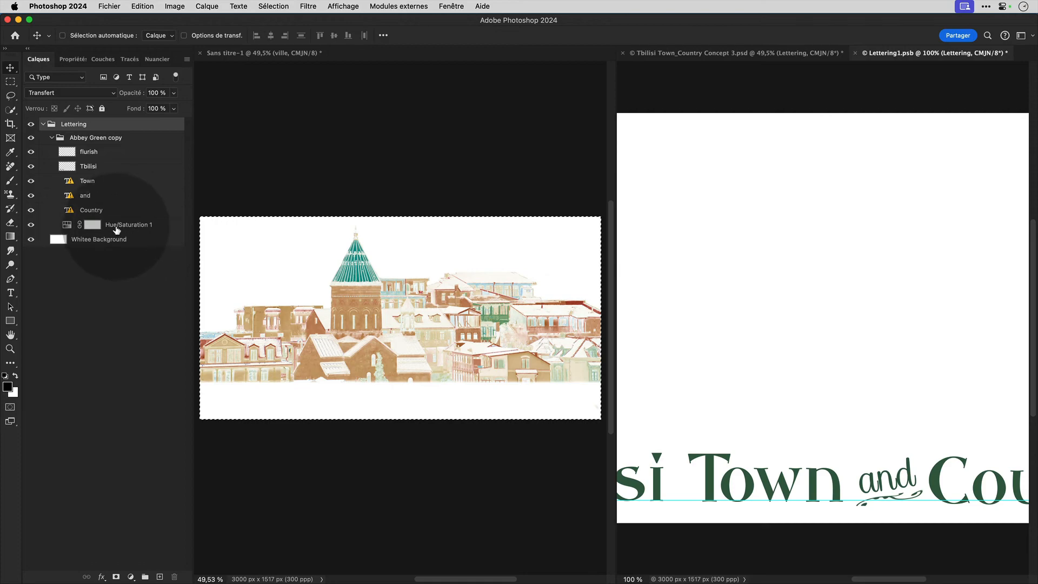
{"action": "left_click", "coordinate": [51, 138]}
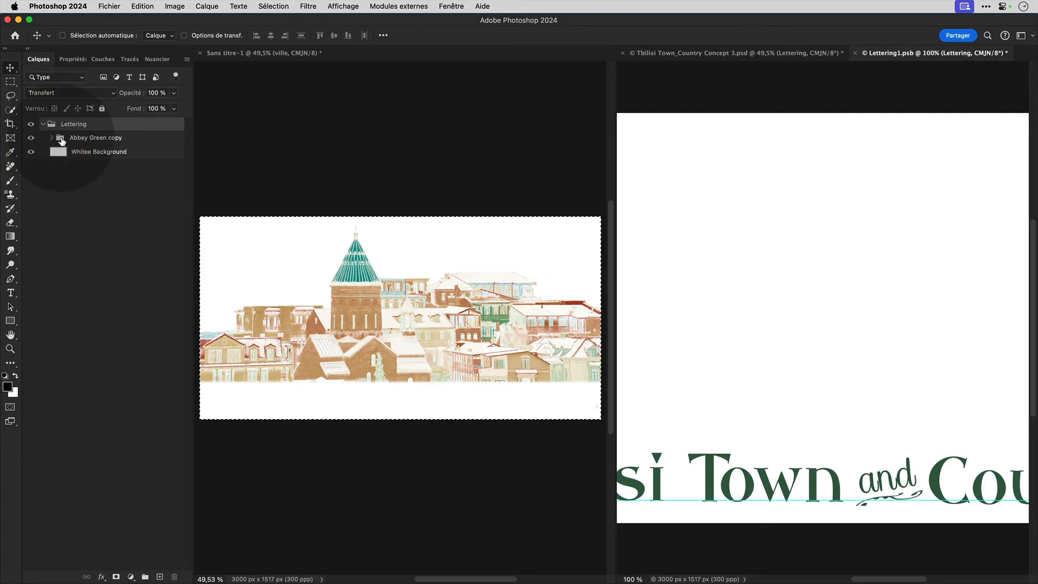
{"action": "left_click_drag", "start_coordinate": [61, 139], "coordinate": [347, 173]}
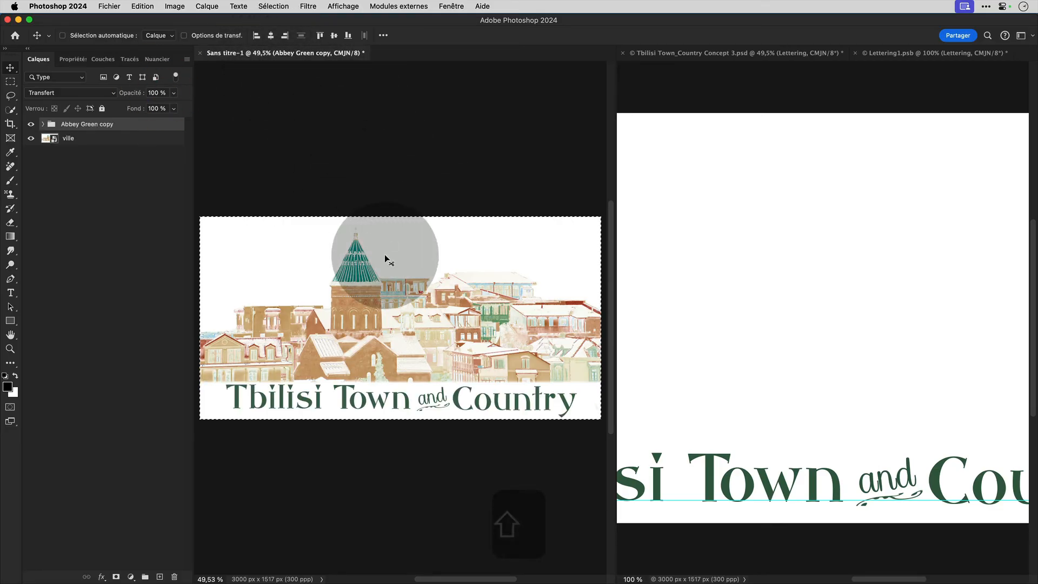
- Move the Hue/Saturation 1 adjustment layer out of the Abbey Green copy group to below the ville layer, and collapse the group
{"action": "left_click", "coordinate": [43, 124]}
{"action": "left_click", "coordinate": [45, 212]}
{"action": "left_click", "coordinate": [30, 211]}
{"action": "left_click", "coordinate": [30, 211]}
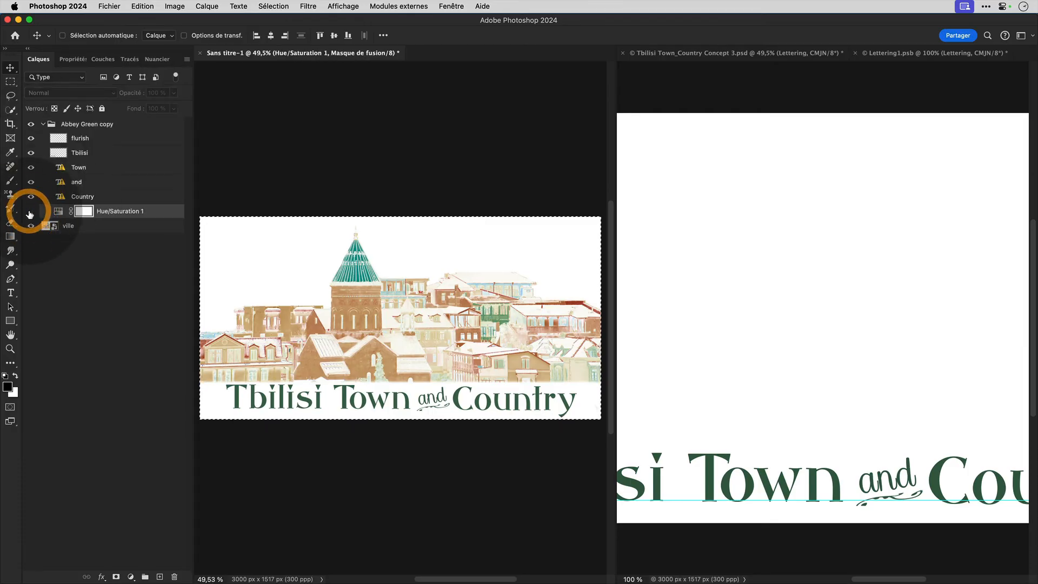
{"action": "left_click_drag", "start_coordinate": [131, 214], "coordinate": [157, 424]}
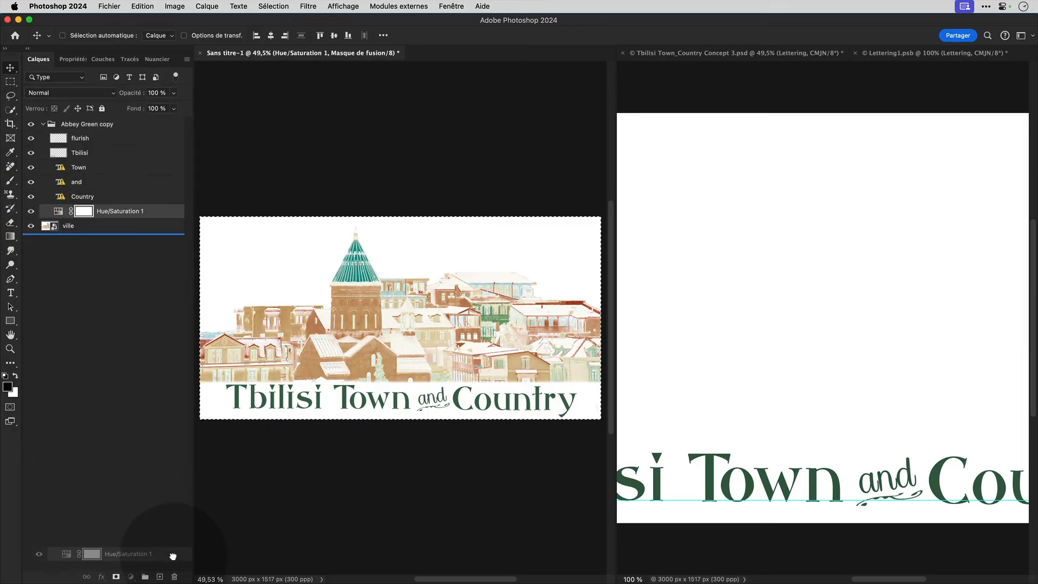
{"action": "left_click", "coordinate": [90, 167]}
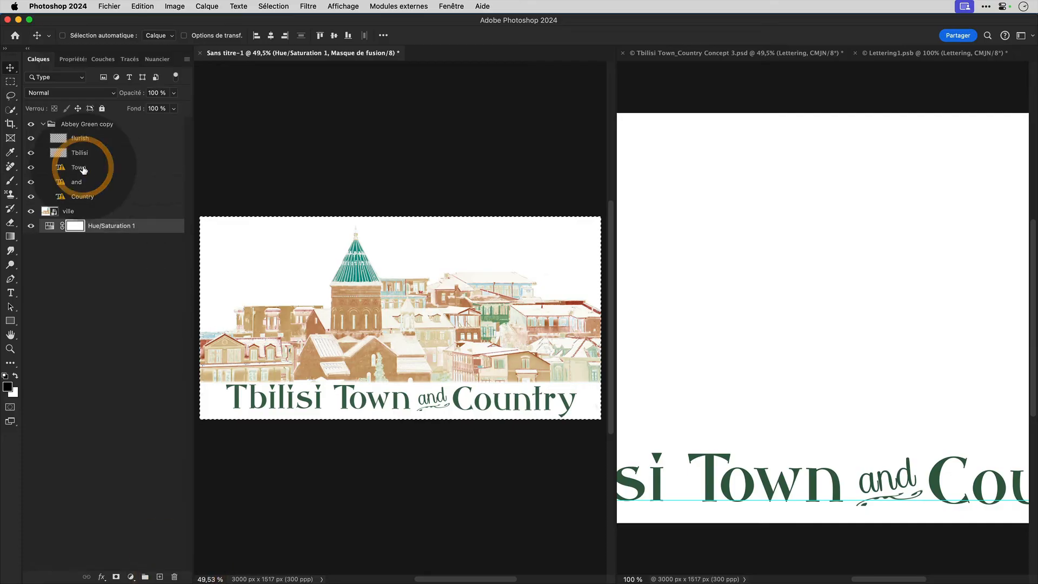
{"action": "left_click", "coordinate": [43, 124]}
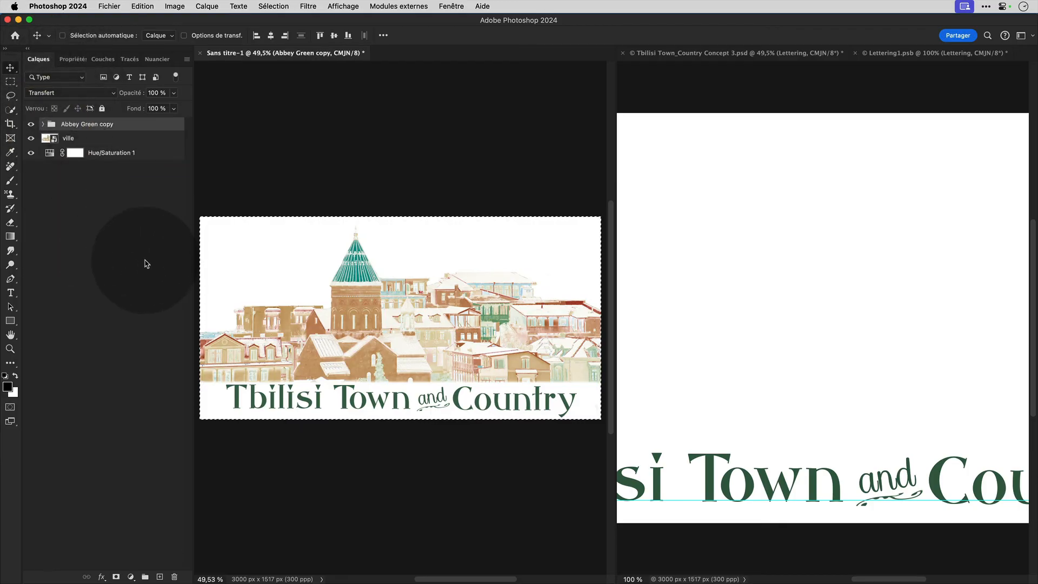